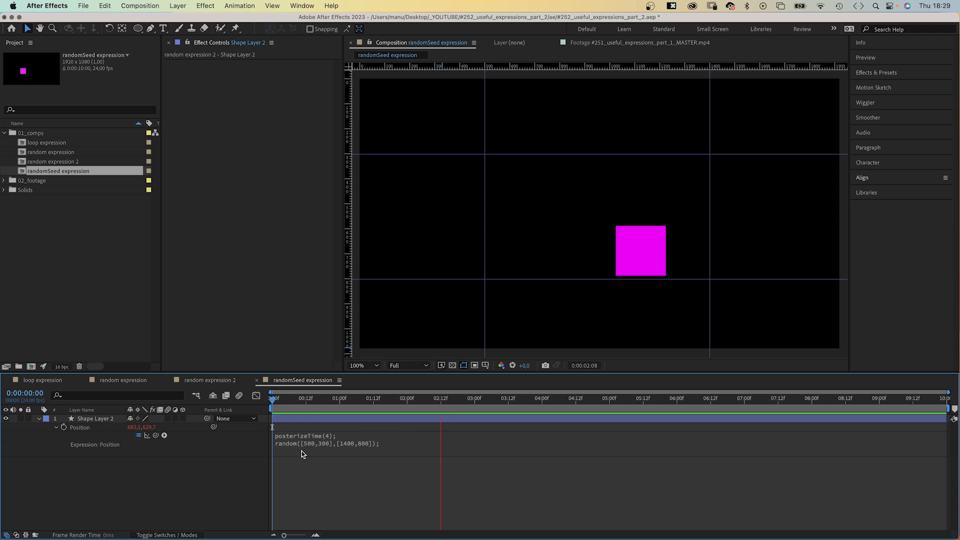
# Step: Insert seedRandom(1); on a new line above the random() call in the Position expression, then preview
pyautogui.press('space')
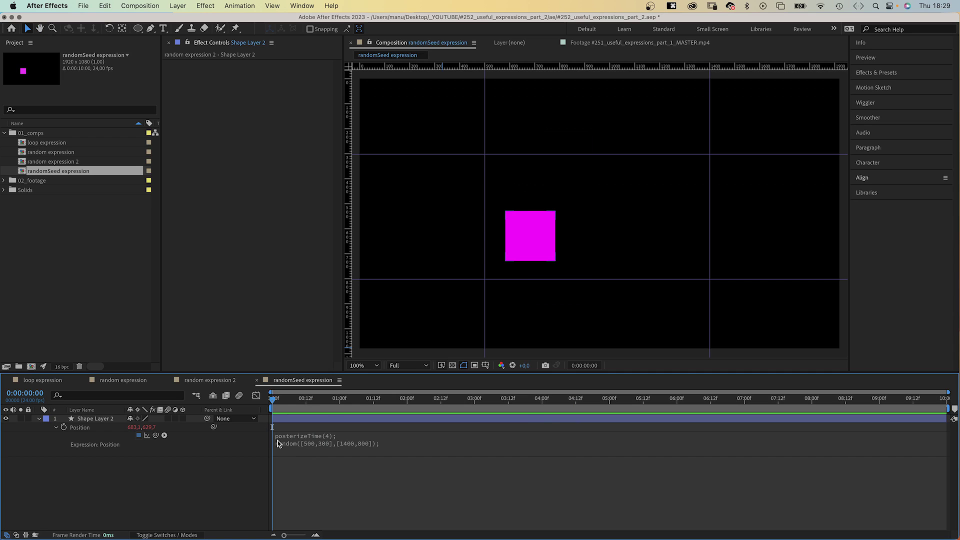
pyautogui.click(279, 441)
pyautogui.click(299, 436)
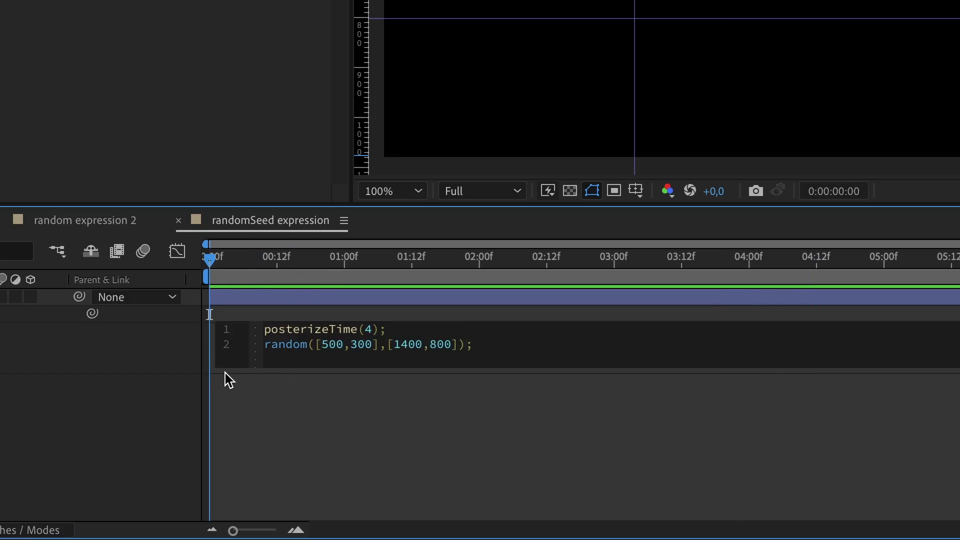
pyautogui.press('Down')
pyautogui.press('Return')
pyautogui.press('Up')
pyautogui.write('seed')
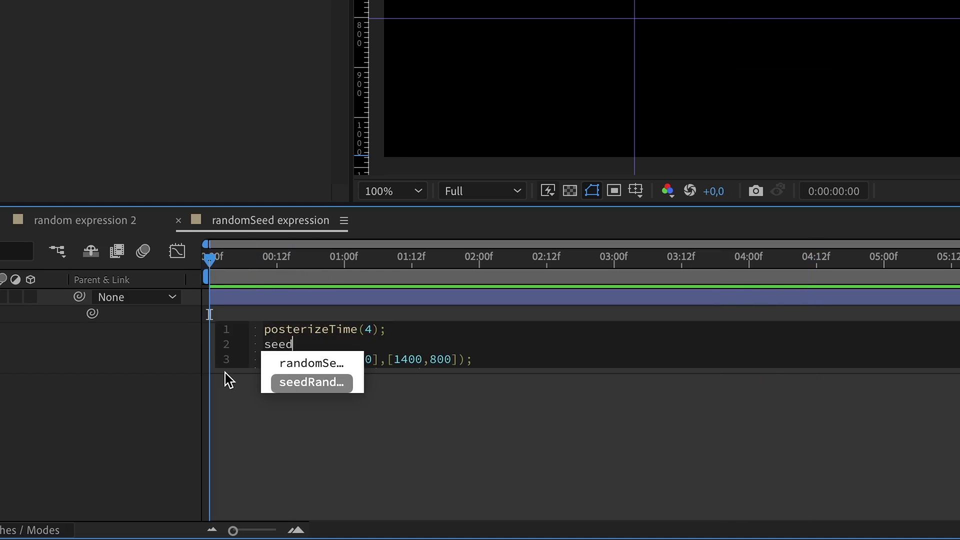
pyautogui.press('Return')
pyautogui.write('1)')
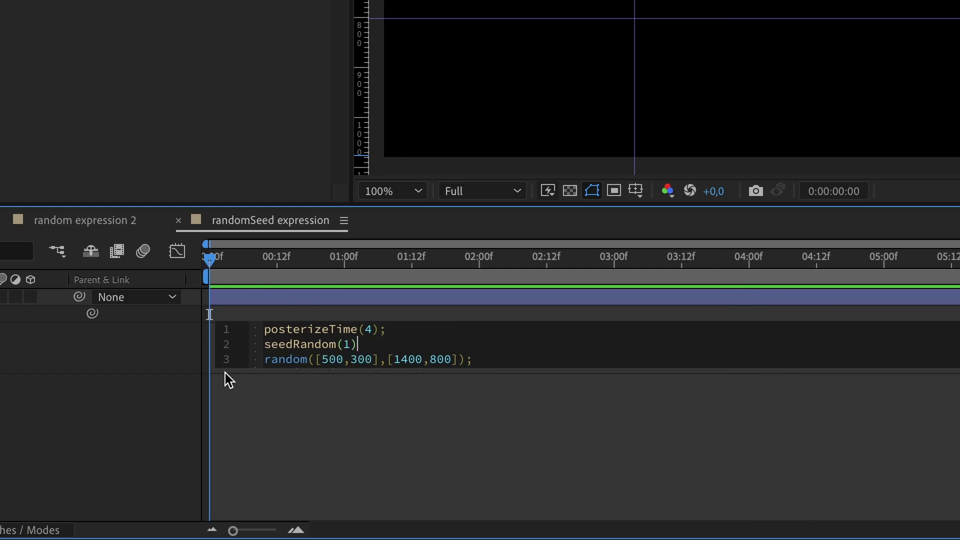
pyautogui.write(';')
pyautogui.click(101, 386)
pyautogui.press('space')
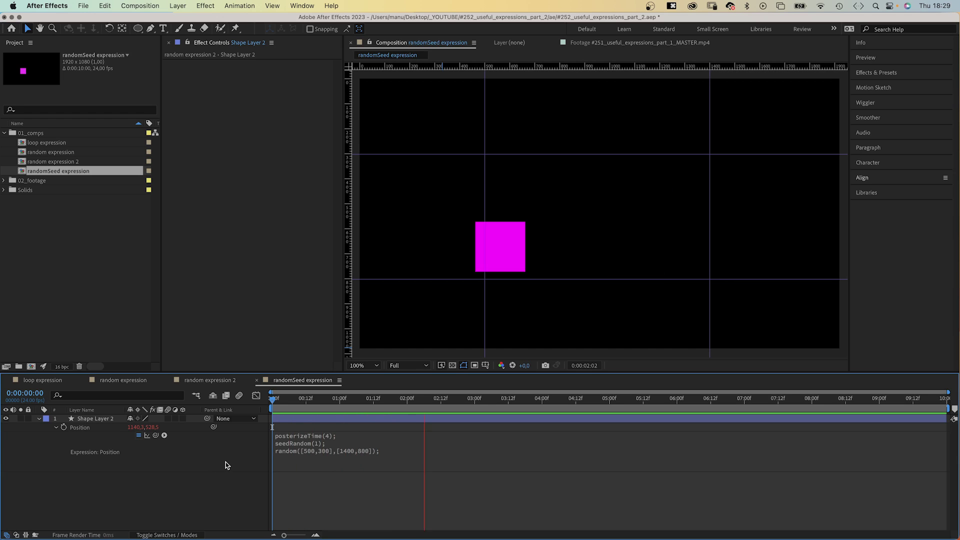
# Step: Change the seed value from 1 to index and preview from the start
pyautogui.click(310, 449)
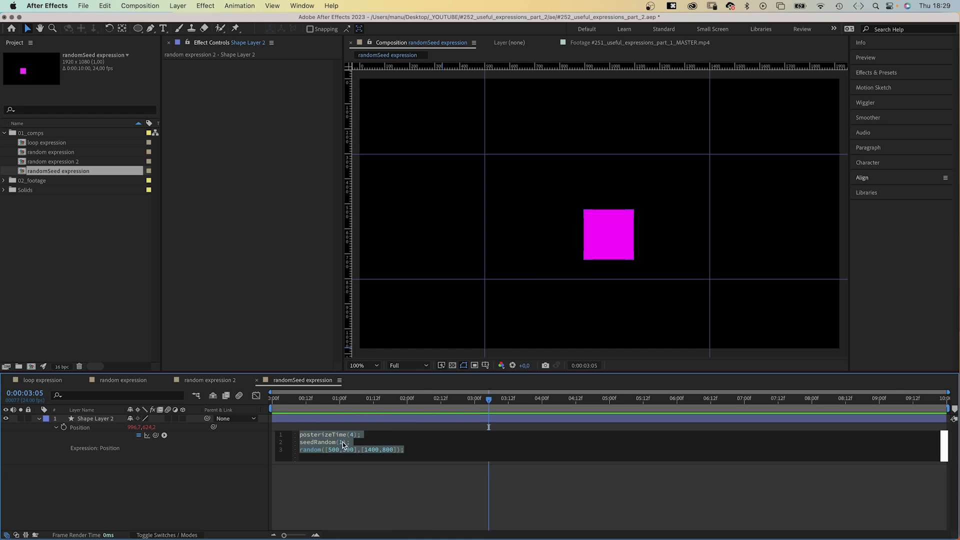
pyautogui.press('BackSpace')
pyautogui.write('index')
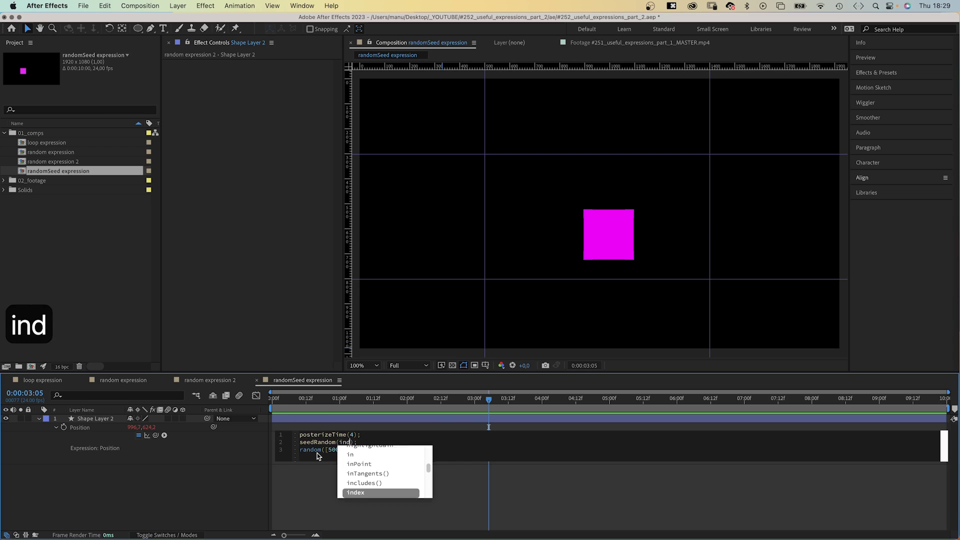
pyautogui.click(188, 497)
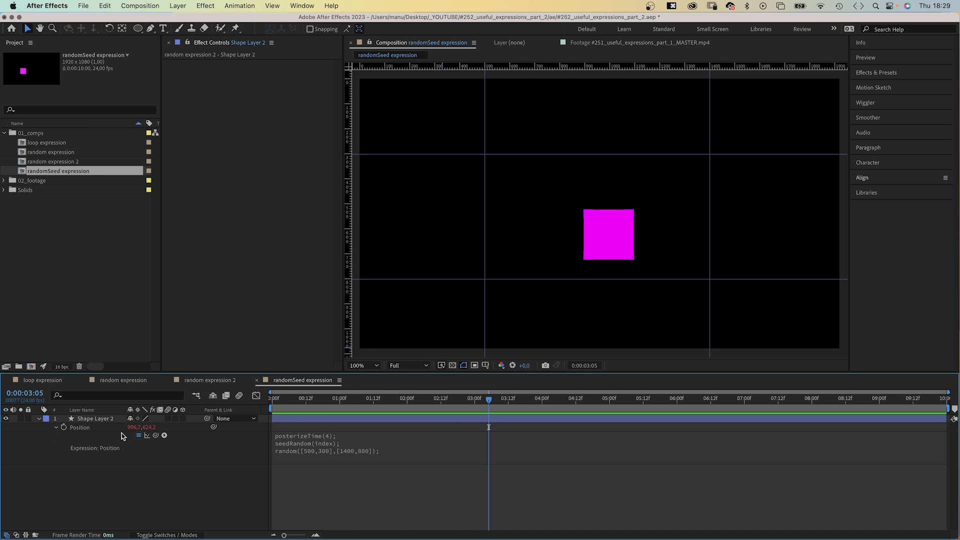
pyautogui.press('Home')
pyautogui.press('space')
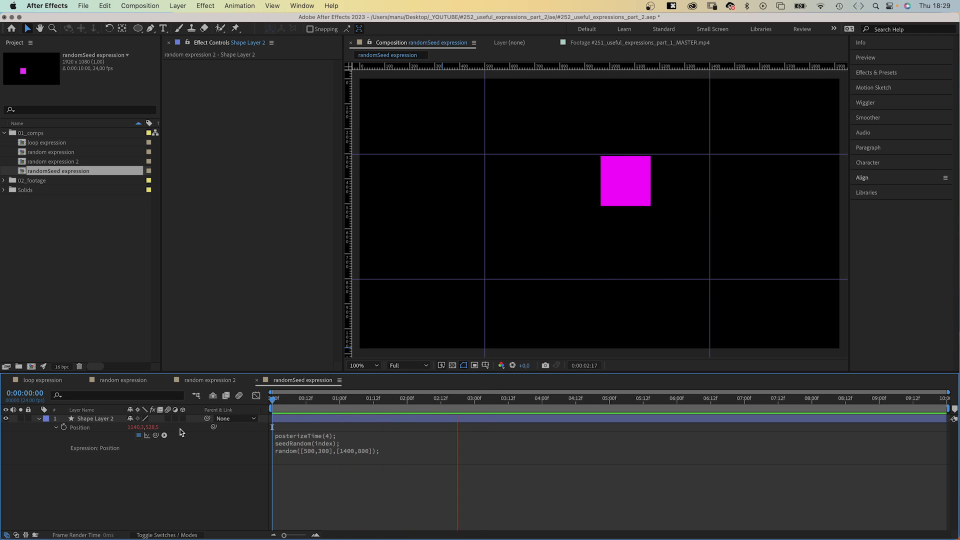
# Step: Add timeless = false after index in seedRandom and preview from the start
pyautogui.click(357, 442)
pyautogui.click(336, 458)
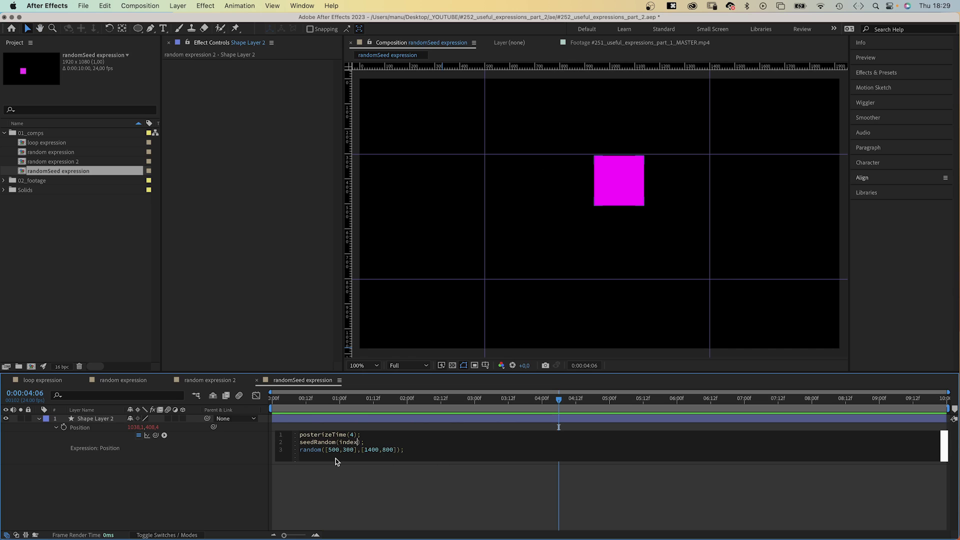
pyautogui.write(', timeless ')
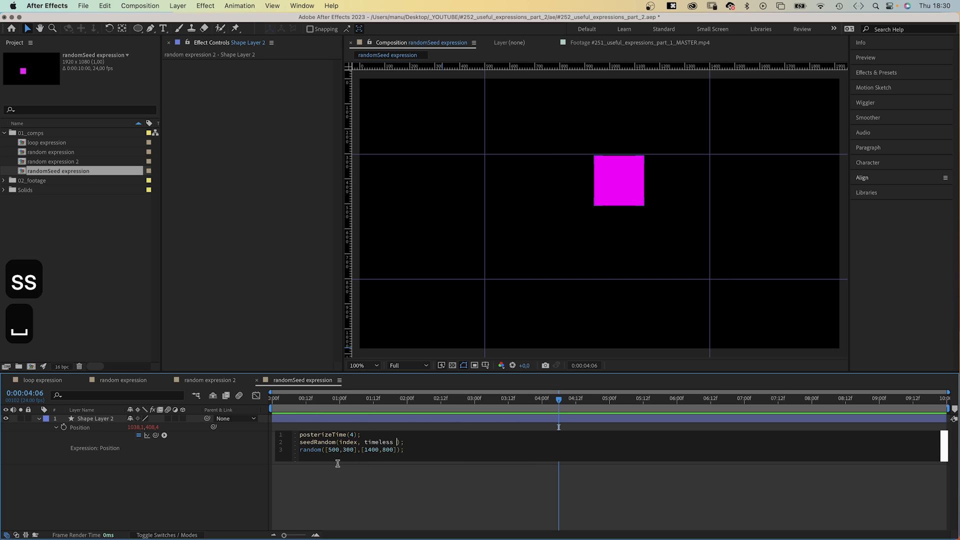
pyautogui.write('= fa')
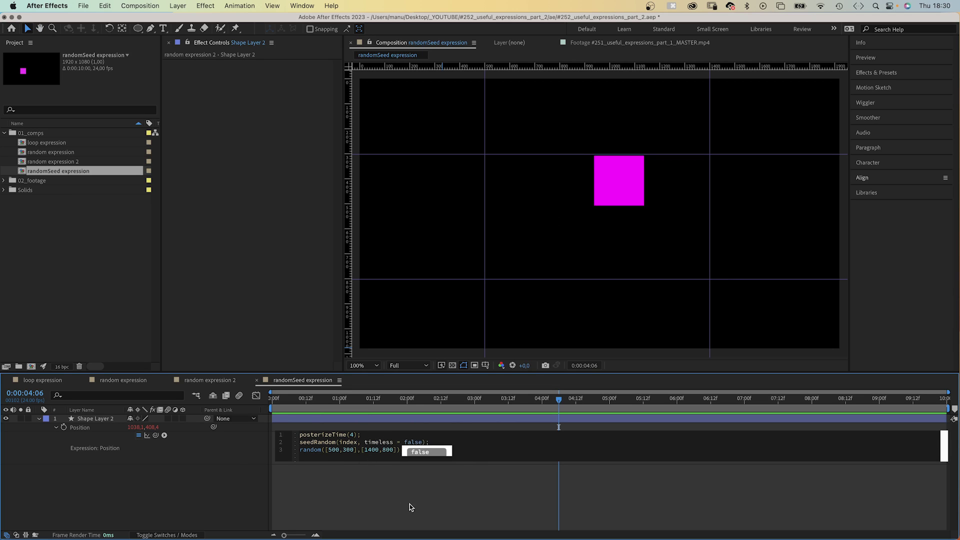
pyautogui.write('lse')
pyautogui.click(410, 504)
pyautogui.moveTo(354, 398); pyautogui.dragTo(232, 421)
pyautogui.press('space')
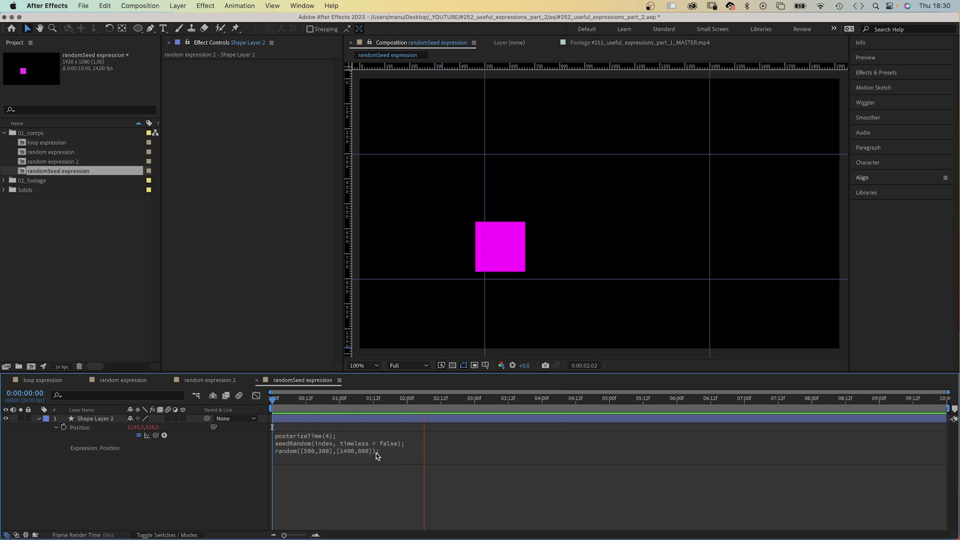
pyautogui.press('space')
# Step: Change timeless to true so the square holds one position, then return to the start
pyautogui.click(422, 445)
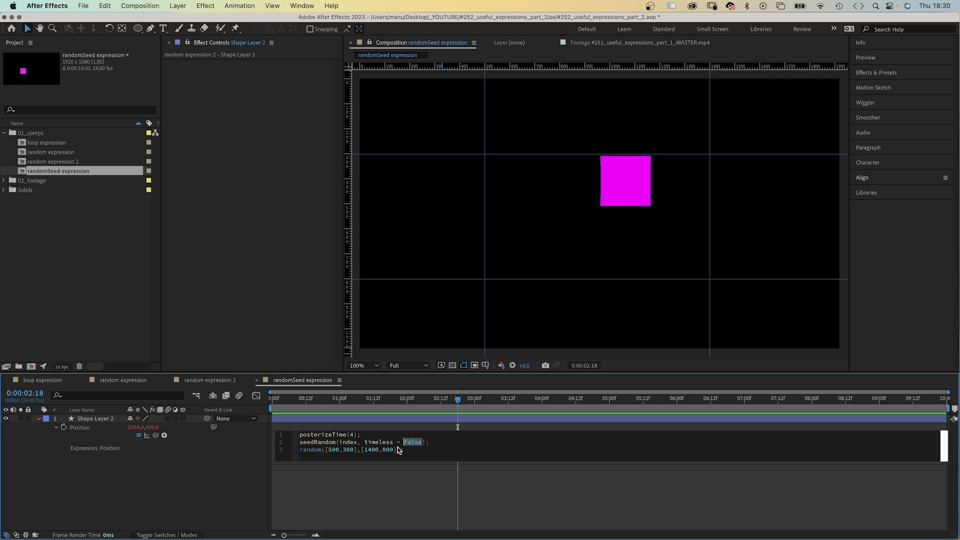
pyautogui.write('true')
pyautogui.click(254, 485)
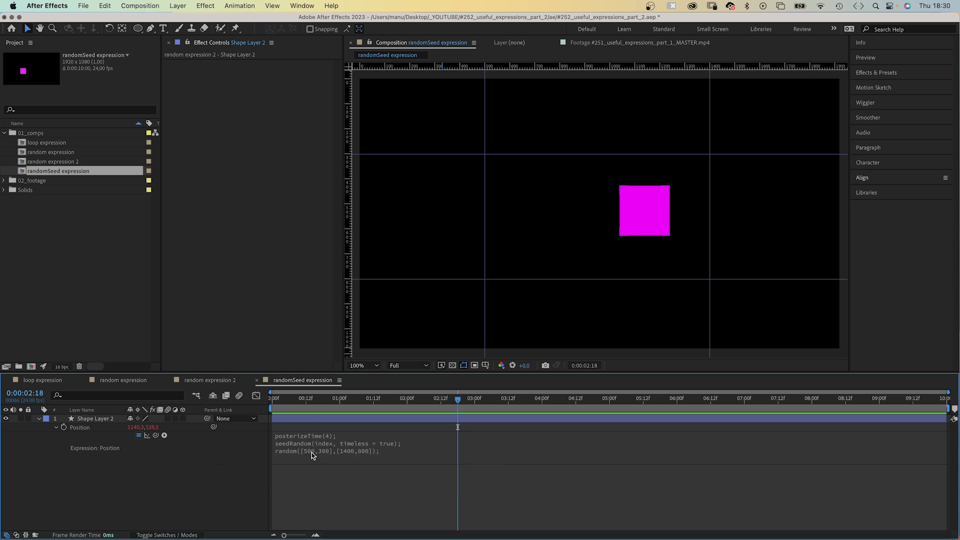
pyautogui.press('Home')
# Step: Duplicate Shape Layer 2 with Ctrl+D / Cmd+D so each copy lands at its own random spot
pyautogui.press('space')
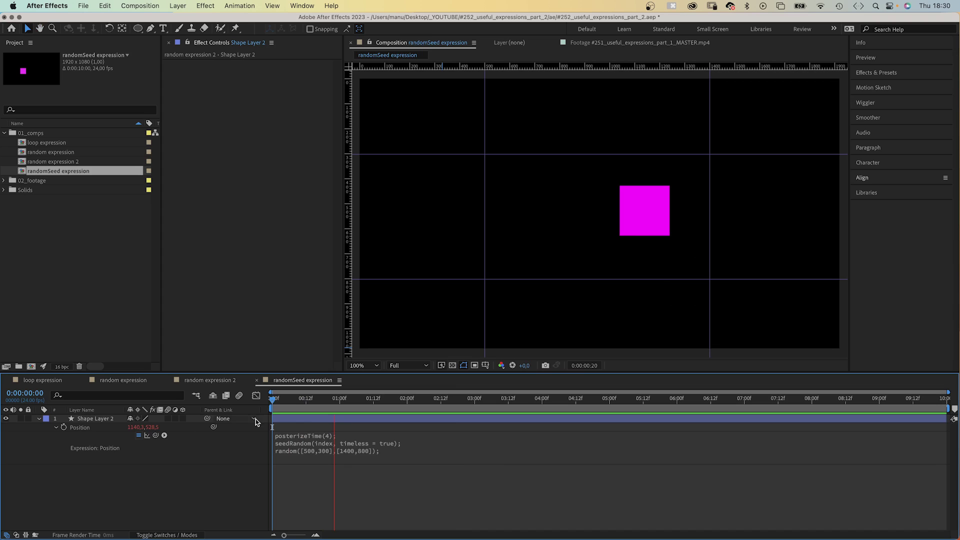
pyautogui.click(95, 419)
pyautogui.hotkey('ctrl', 'd')
pyautogui.hotkey('ctrl', 'd')
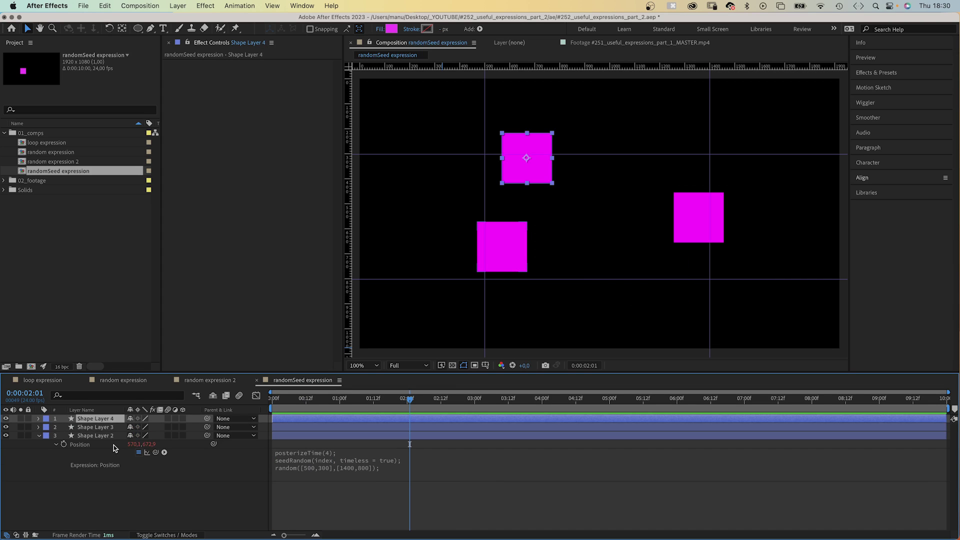
pyautogui.press('super+d')
pyautogui.press('super+d')
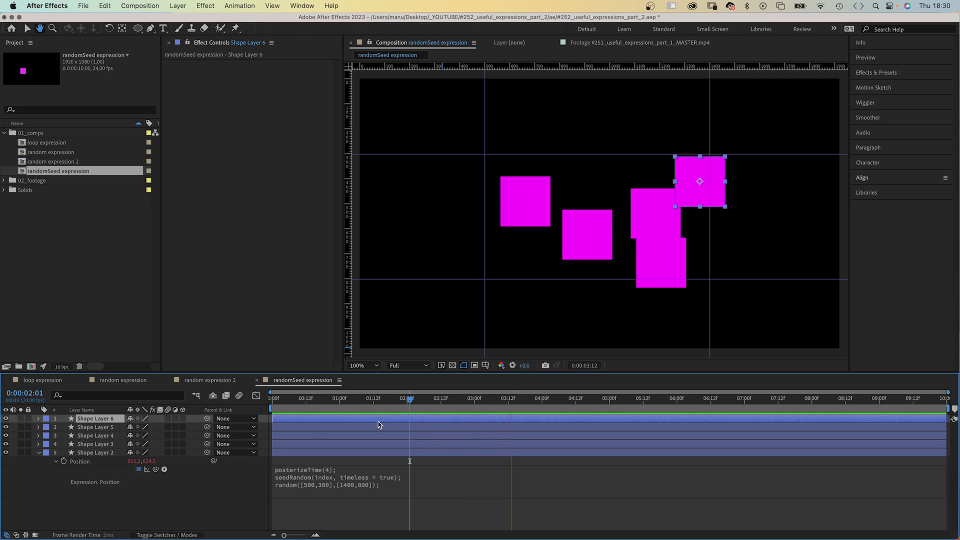
# Step: Ease both Offset keyframes in and out in the speed graph, then preview the dot
pyautogui.click(377, 399)
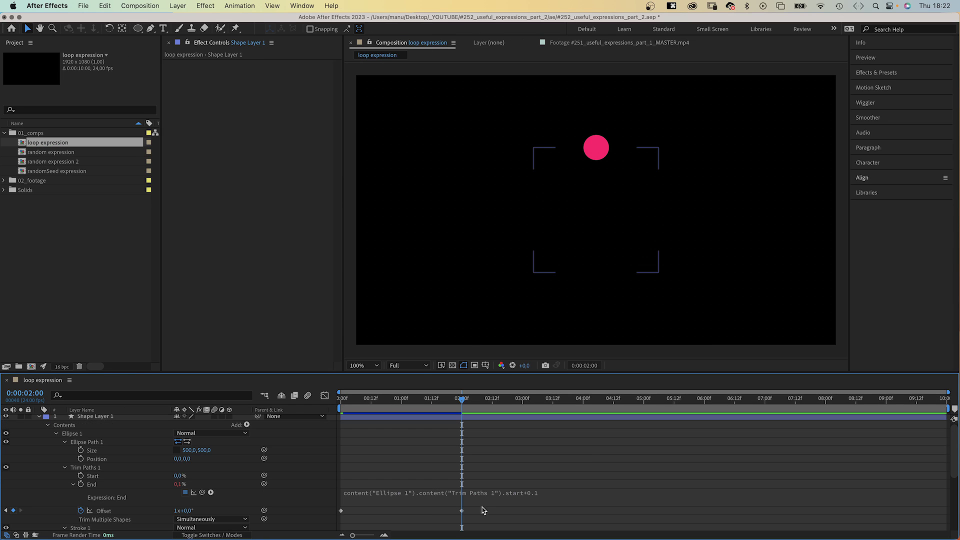
pyautogui.moveTo(482, 507); pyautogui.dragTo(329, 524)
pyautogui.click(325, 396)
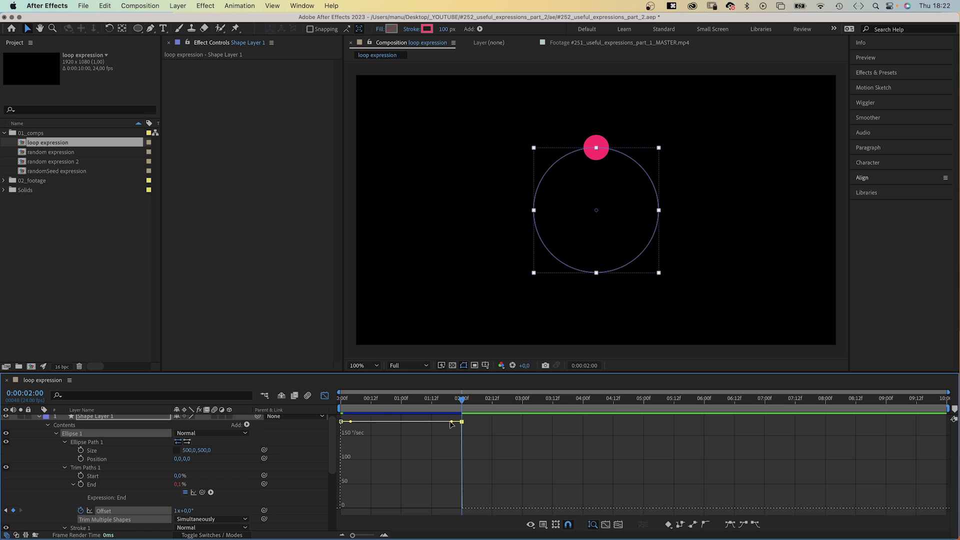
pyautogui.moveTo(452, 422); pyautogui.dragTo(414, 508)
pyautogui.moveTo(350, 474); pyautogui.dragTo(366, 508)
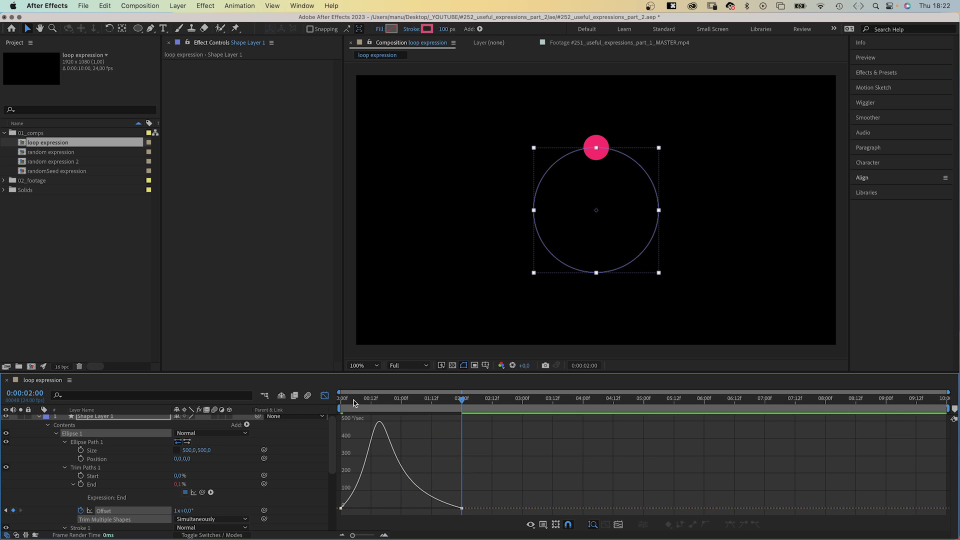
pyautogui.press('space')
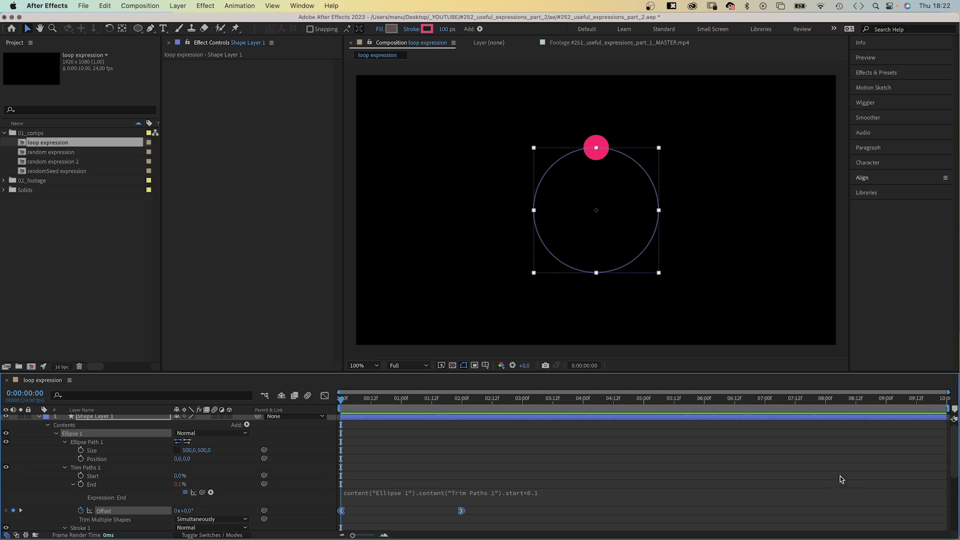
pyautogui.moveTo(955, 459); pyautogui.dragTo(954, 489)
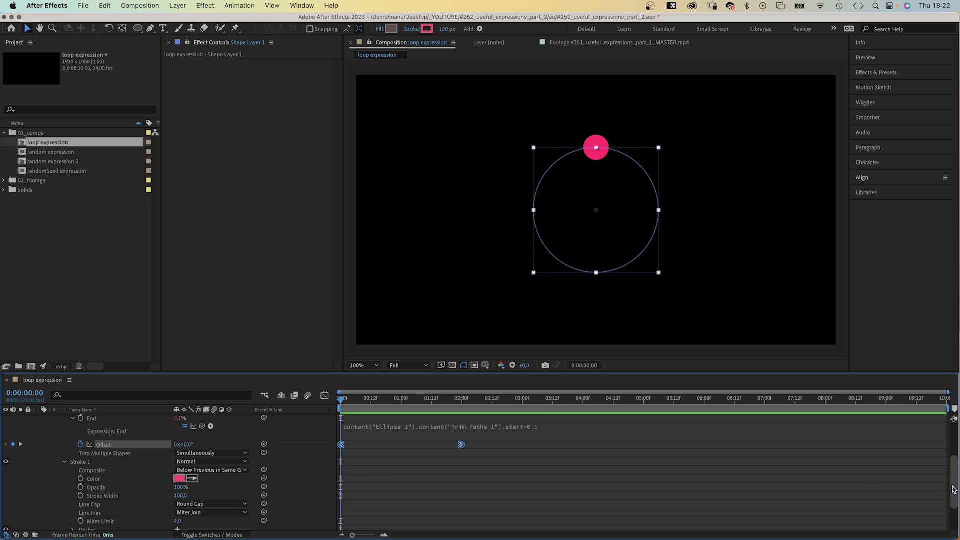
# Step: Add a loopIn(); expression to Offset, shift its keyframes later, and preview the loop
pyautogui.keyDown('alt'); pyautogui.click(81, 446); pyautogui.keyUp('alt')
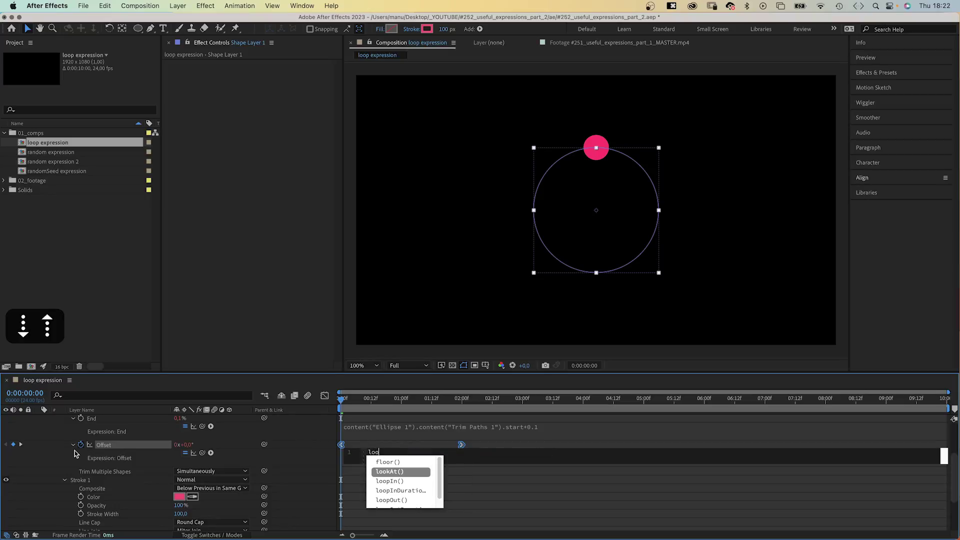
pyautogui.press('Down')
pyautogui.press('Return')
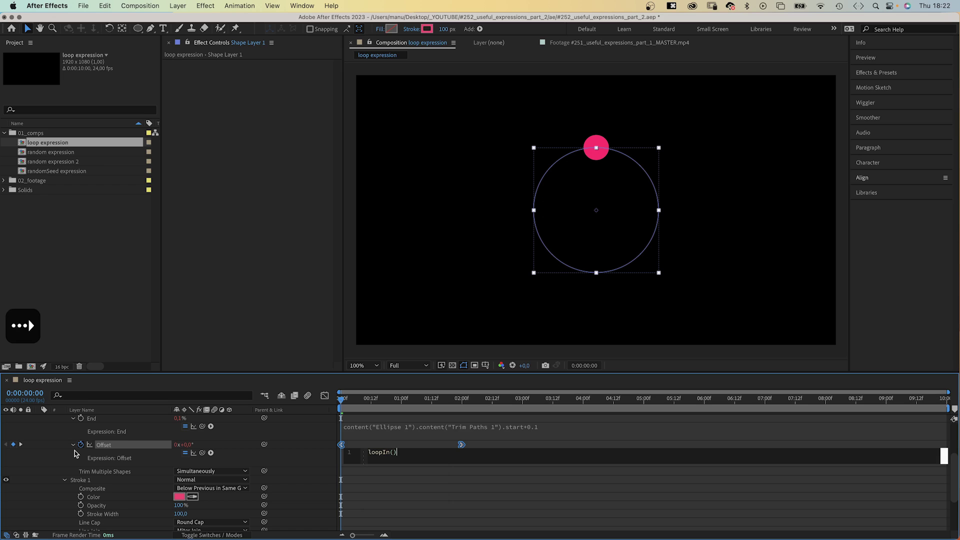
pyautogui.write(';')
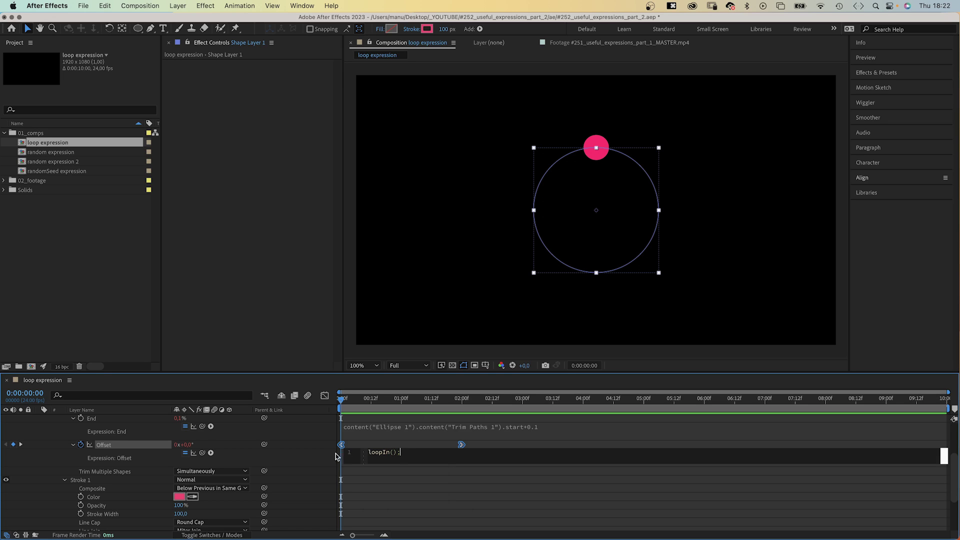
pyautogui.click(324, 457)
pyautogui.moveTo(488, 440)
pyautogui.mouseDown()
pyautogui.moveTo(328, 443)
pyautogui.moveTo(559, 445)
pyautogui.mouseUp()
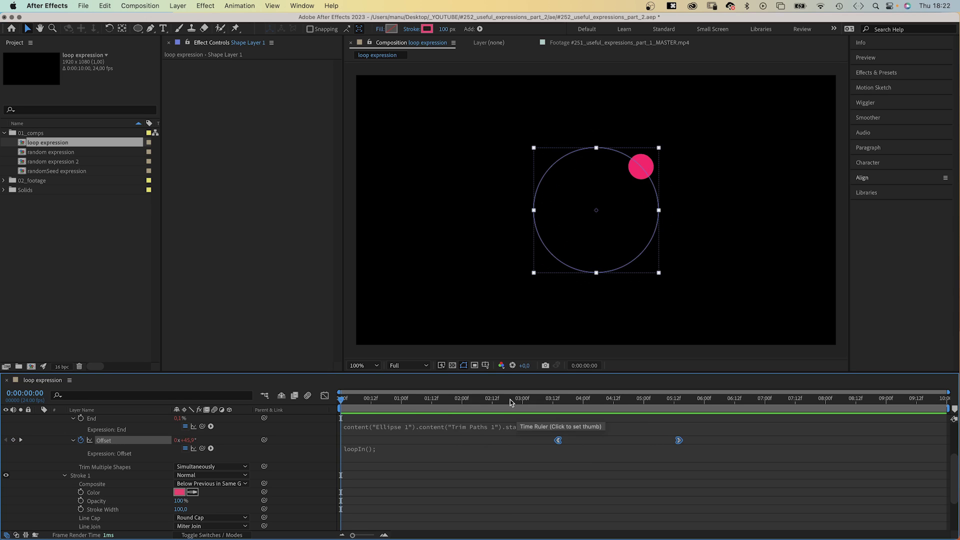
pyautogui.press('space')
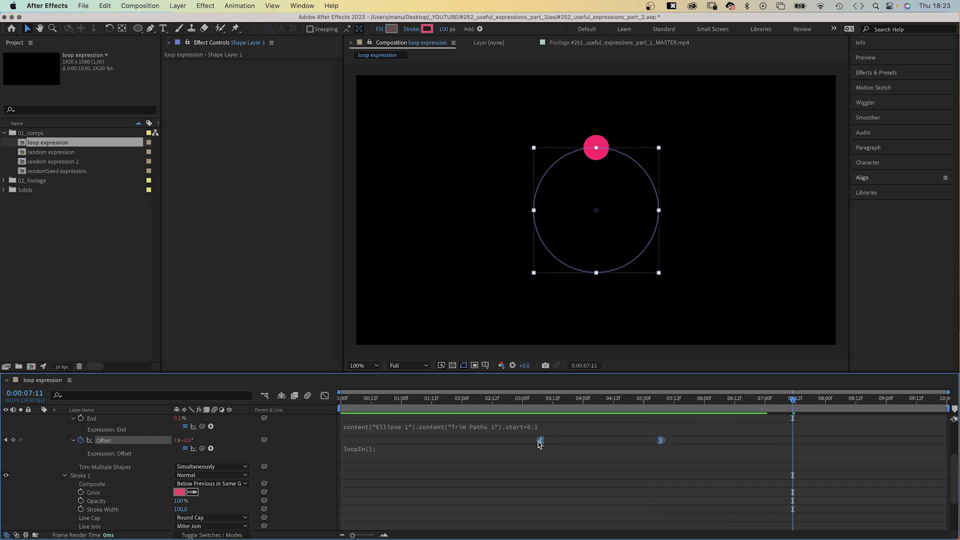
# Step: Replace the Offset expression with loopOut("cycle"); and preview the repeating orbit from the start
pyautogui.click(345, 450)
pyautogui.write('loop')
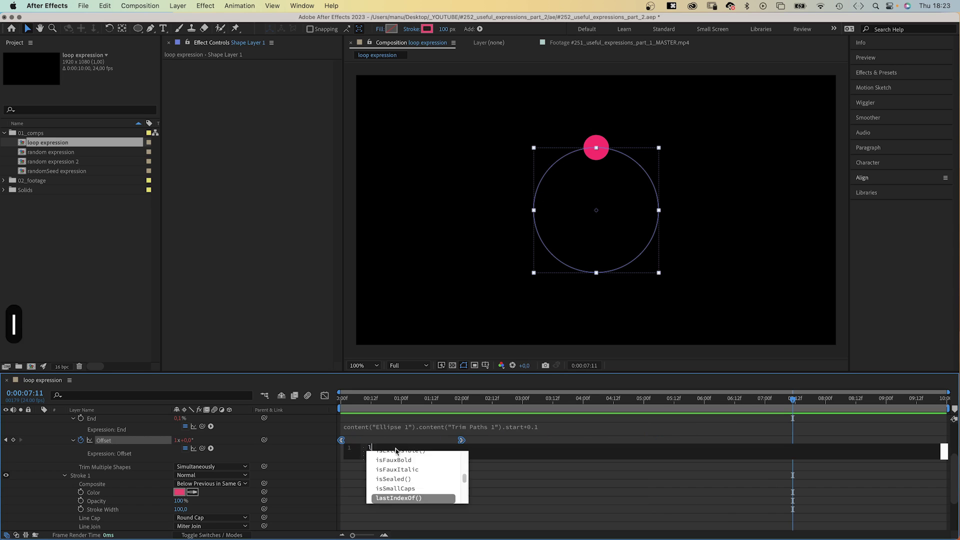
pyautogui.press('Down')
pyautogui.press('Down')
pyautogui.press('Return')
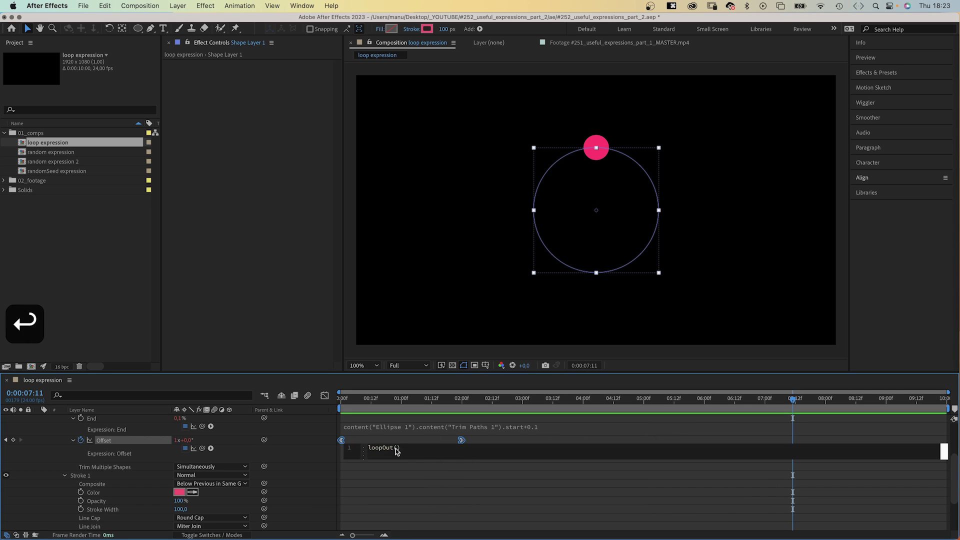
pyautogui.write(';')
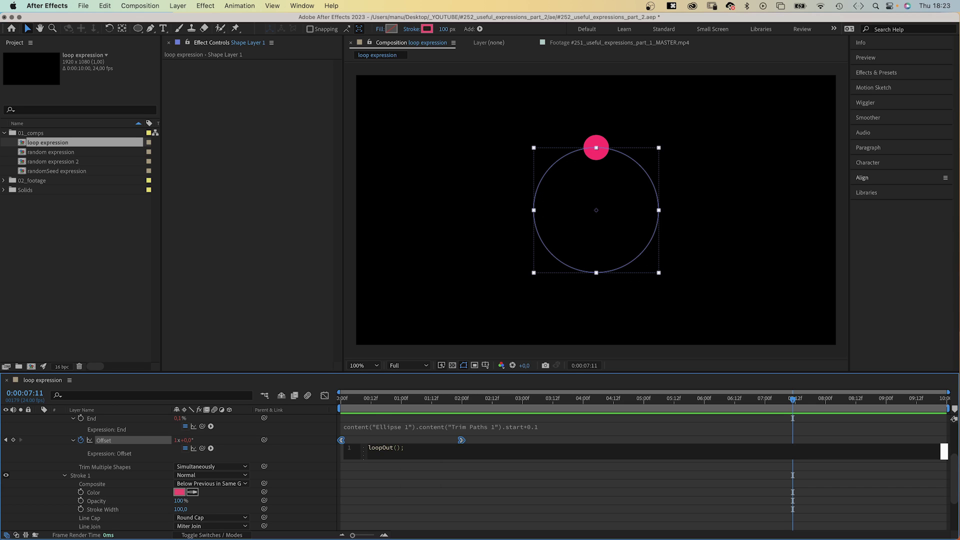
pyautogui.click(340, 409)
pyautogui.press('space')
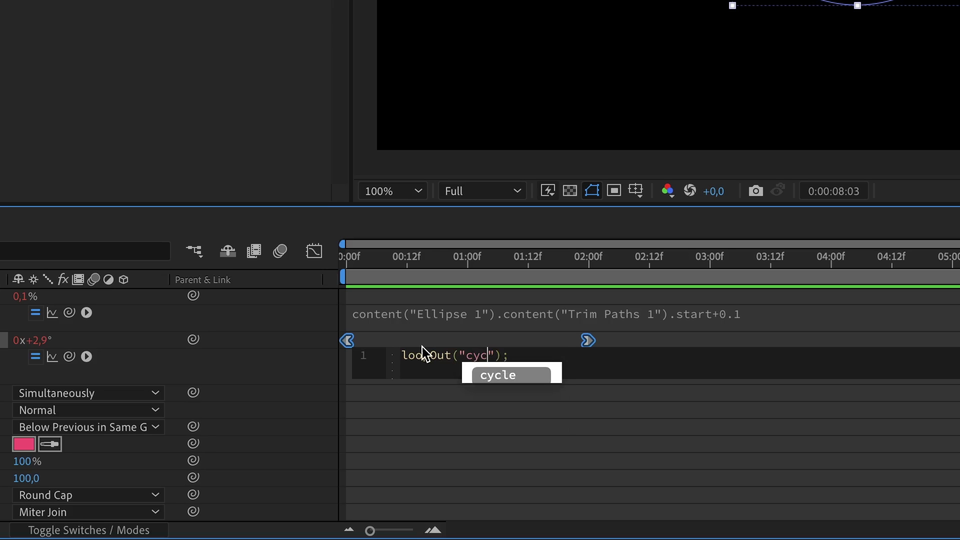
pyautogui.press('Return')
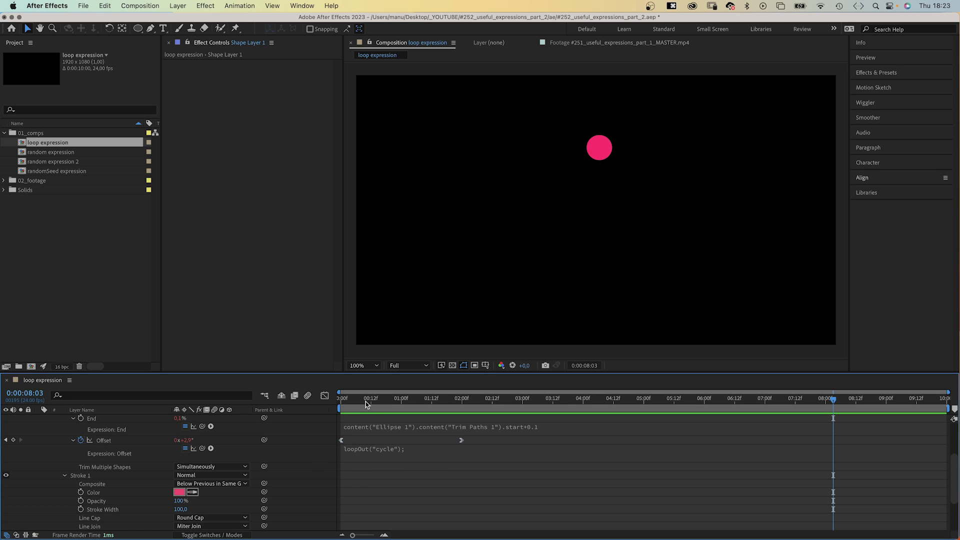
pyautogui.press('Home')
pyautogui.press('space')
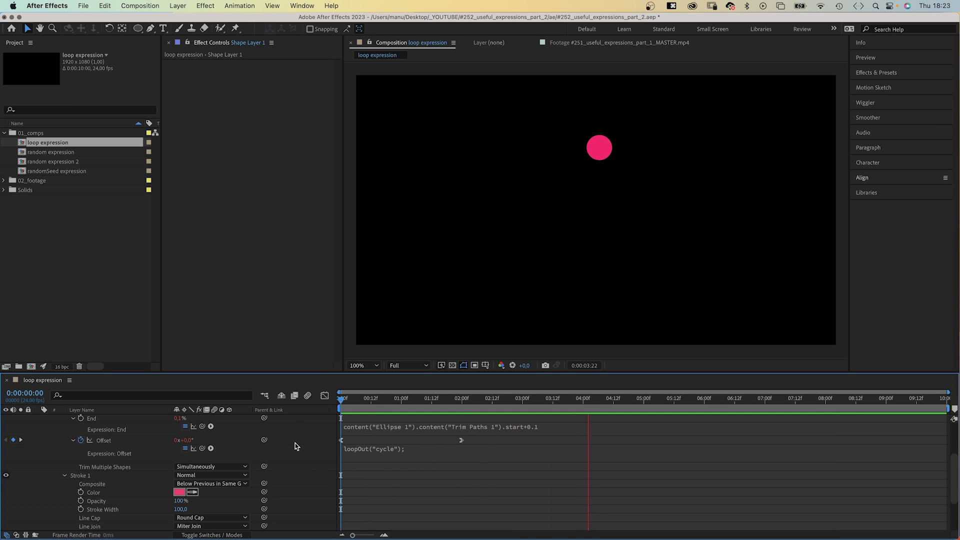
# Step: Try loopOut("pingpong") with a preview, then switch the loop type to "continue"
pyautogui.press('space')
pyautogui.click(385, 448)
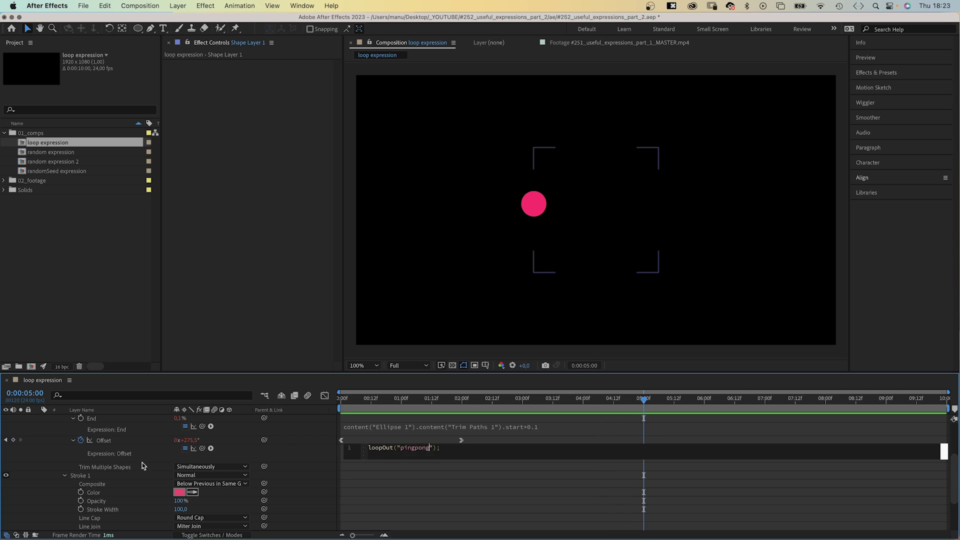
pyautogui.click(284, 410)
pyautogui.press('space')
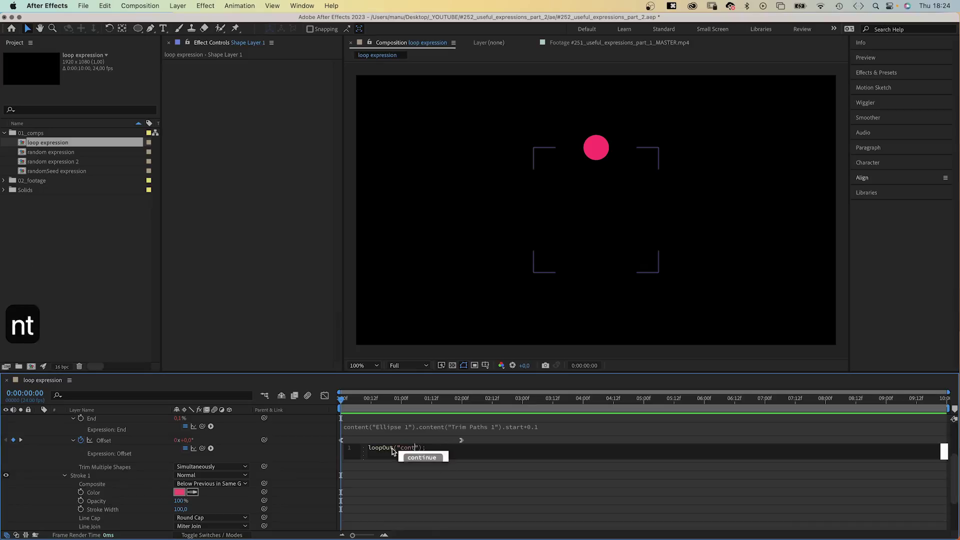
pyautogui.press('BackSpace')
pyautogui.write('in')
pyautogui.press('Return')
pyautogui.click(457, 440)
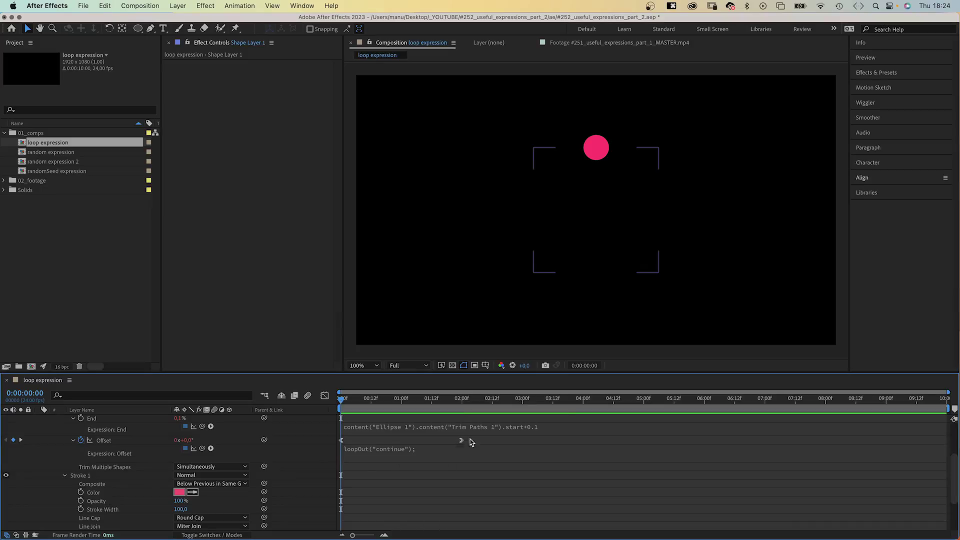
# Step: Raise the last keyframe's incoming speed and preview it with the post-expression graph shown
pyautogui.click(325, 396)
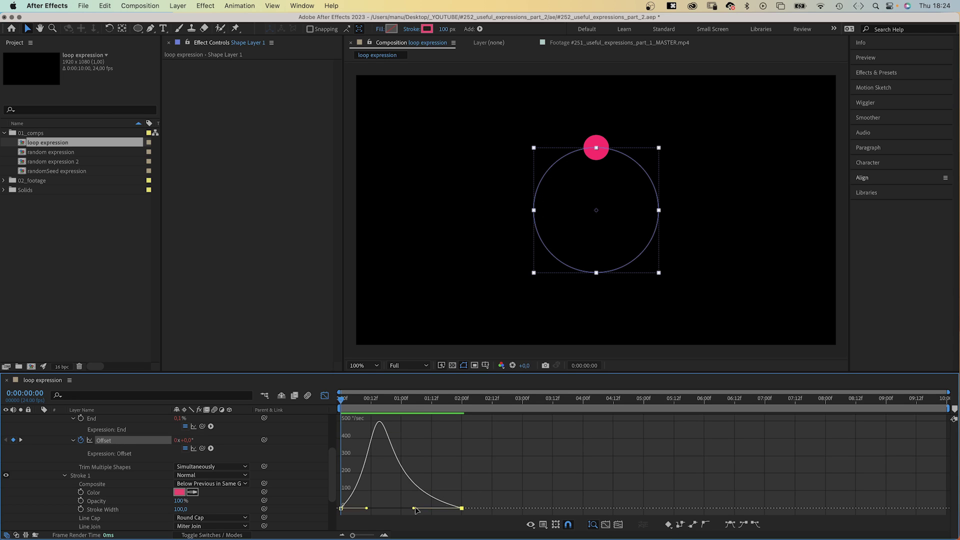
pyautogui.moveTo(414, 508); pyautogui.dragTo(410, 487)
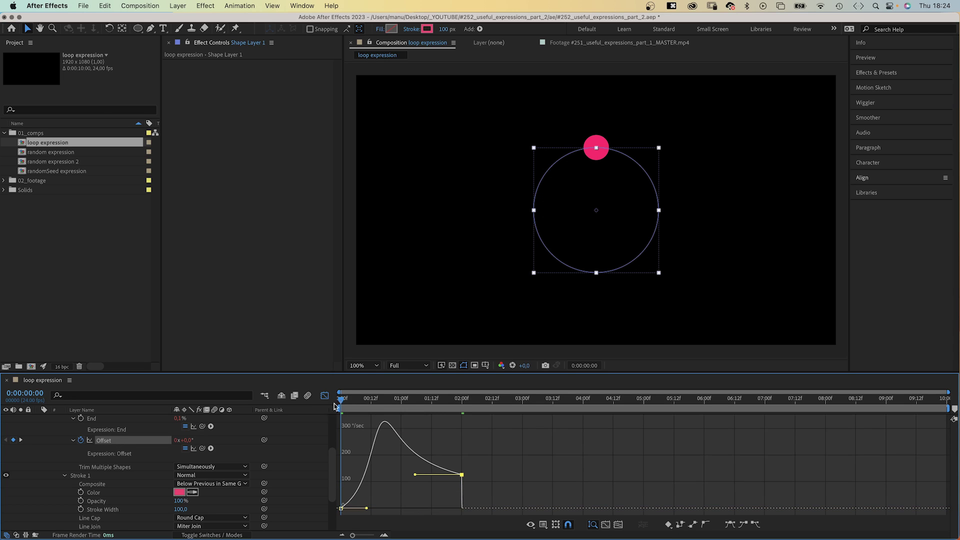
pyautogui.press('space')
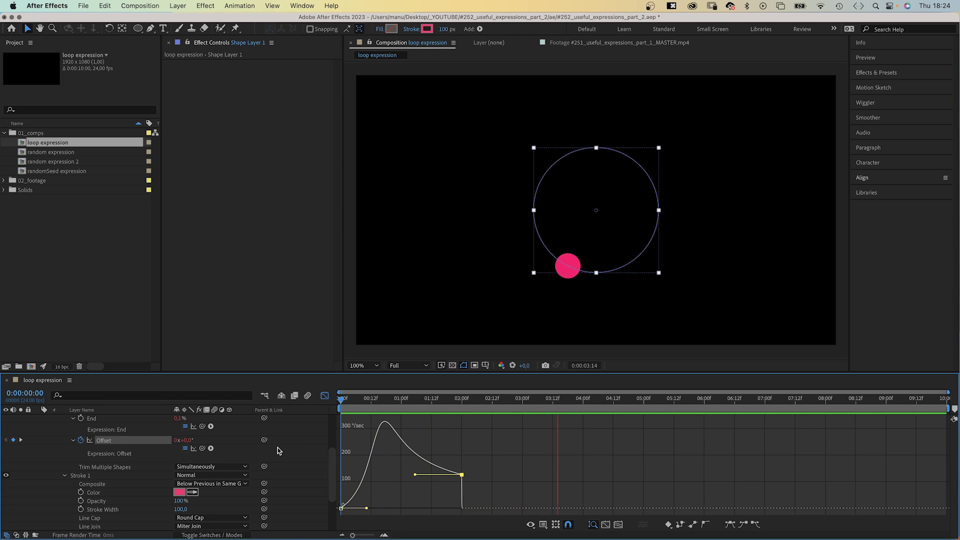
pyautogui.press('space')
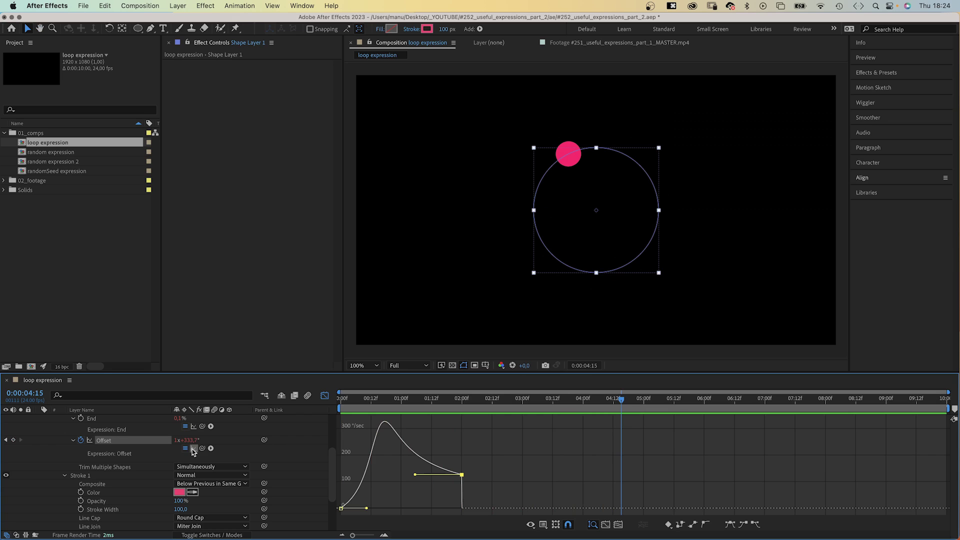
pyautogui.click(194, 448)
pyautogui.press('space')
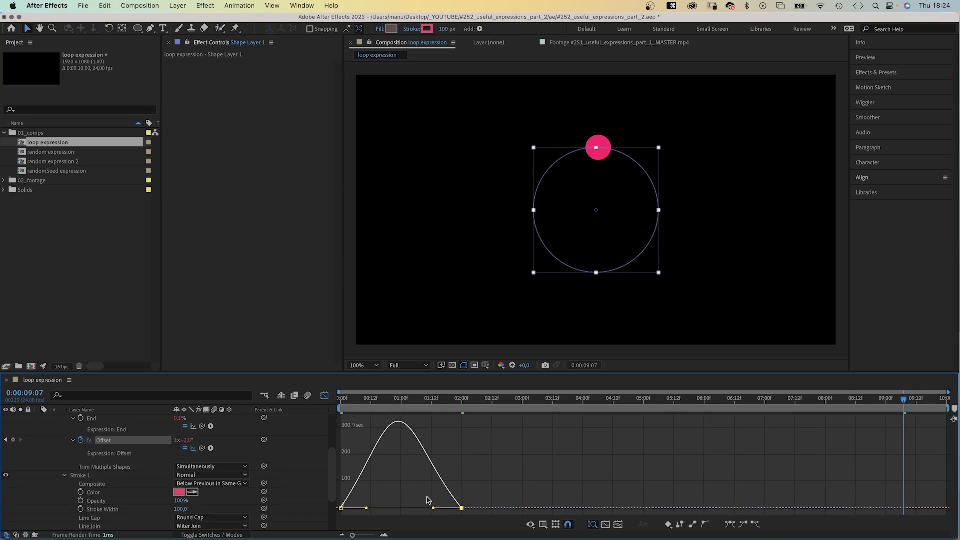
# Step: Back in the layer bars view, set the Offset value to 0x+200°
pyautogui.click(325, 397)
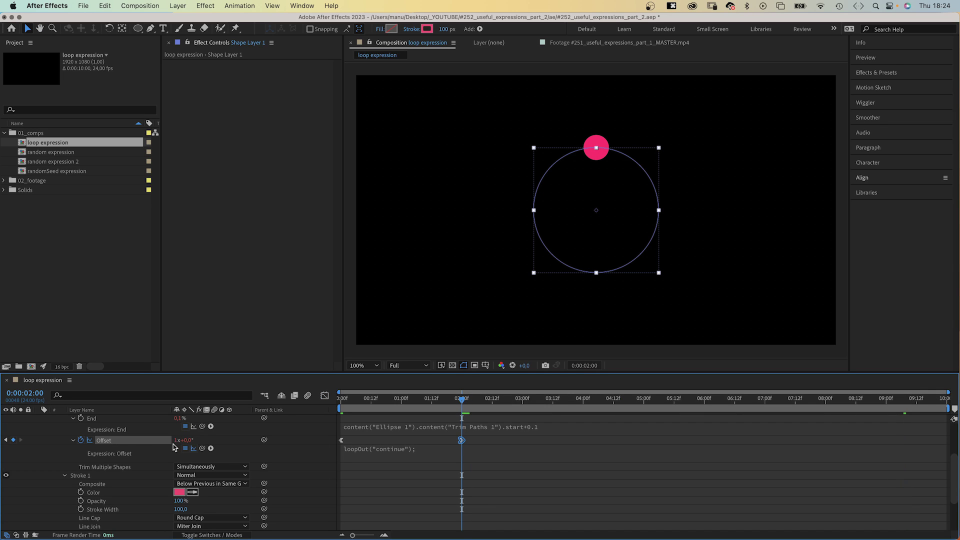
pyautogui.write('0')
pyautogui.press('Tab')
pyautogui.write('200')
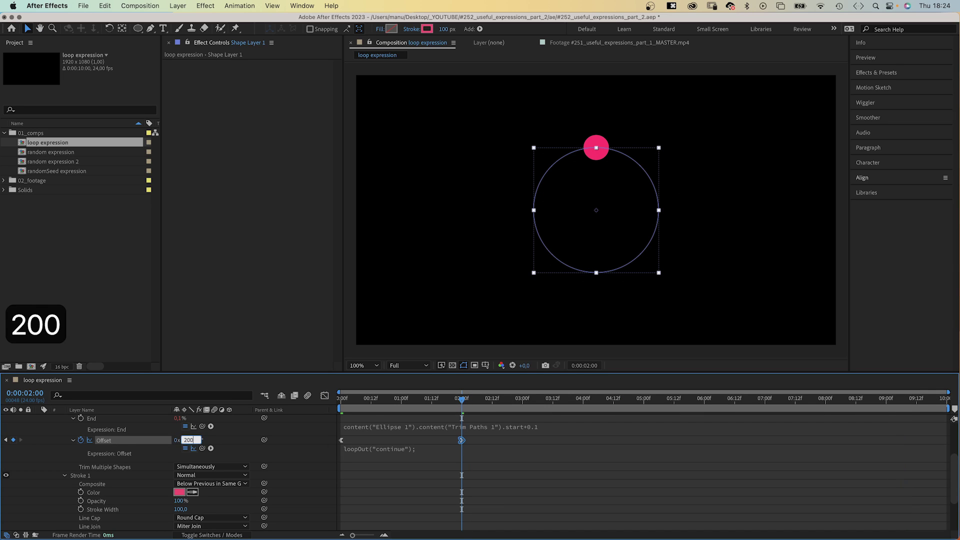
pyautogui.press('Return')
# Step: Change the loop type to loopOut("offset") and preview the advancing dot
pyautogui.click(424, 449)
pyautogui.moveTo(430, 449); pyautogui.dragTo(405, 454)
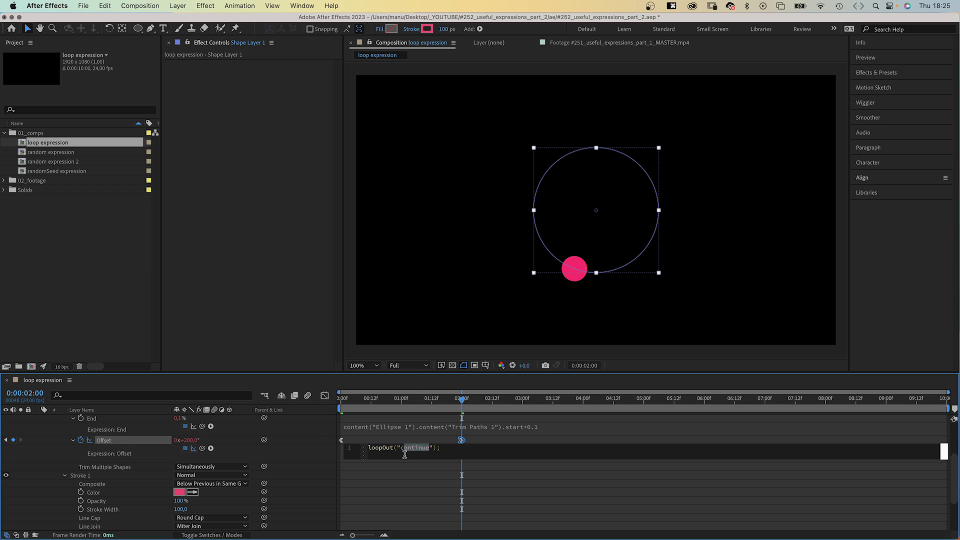
pyautogui.write('offset')
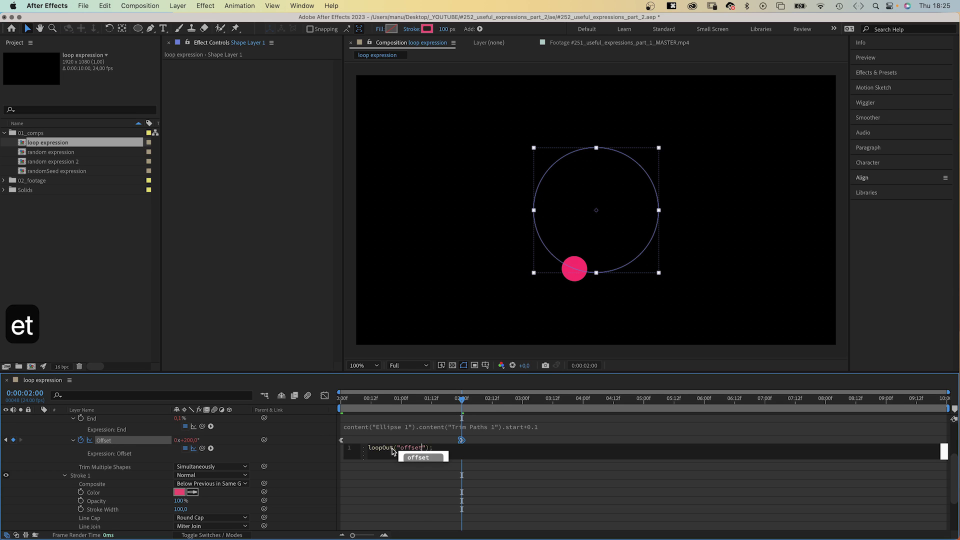
pyautogui.press('Return')
pyautogui.press('KP_Enter')
pyautogui.press('space')
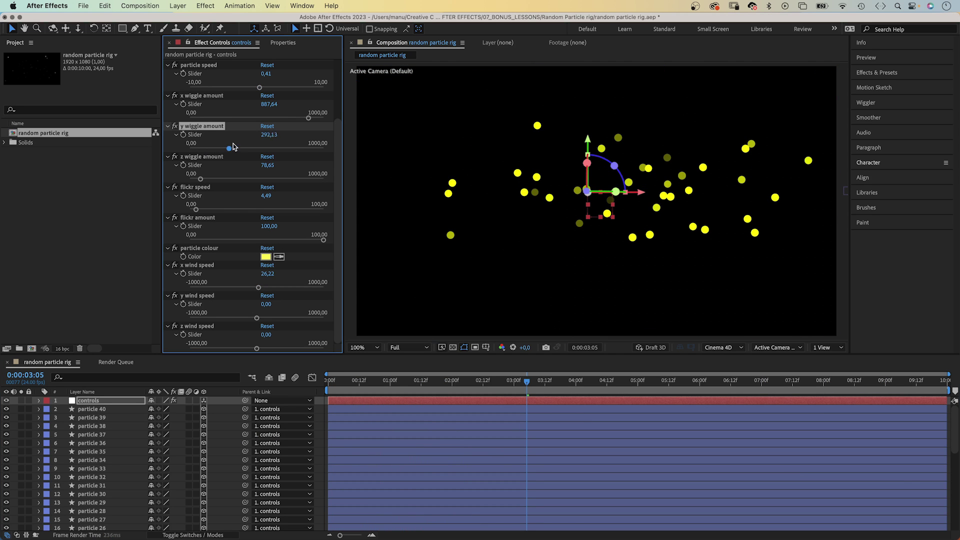
# Step: Lower the particle rig's y wiggle amount slider to 449,44
pyautogui.moveTo(232, 146); pyautogui.dragTo(253, 142)
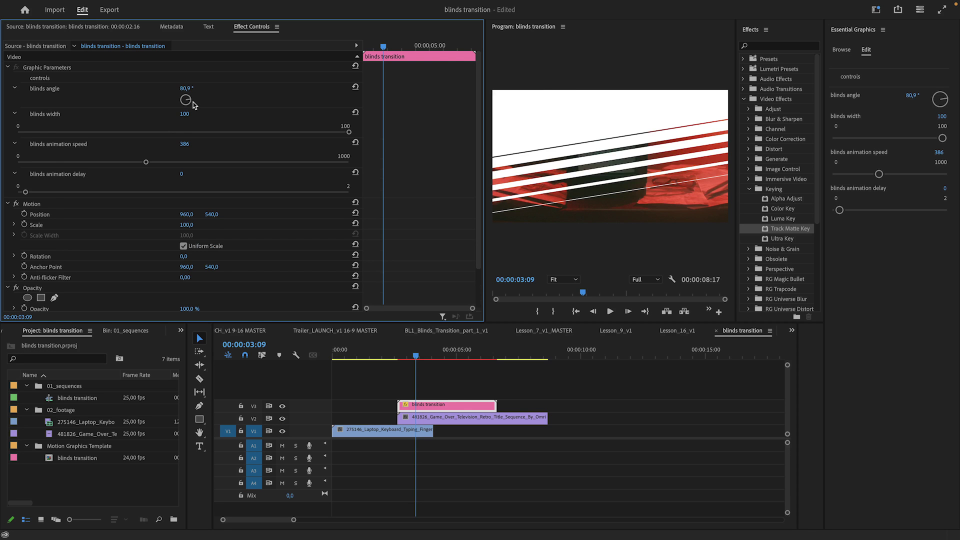
# Step: Play the blinds transition sequence from the Premiere Pro timeline
pyautogui.click(348, 464)
pyautogui.press('space')
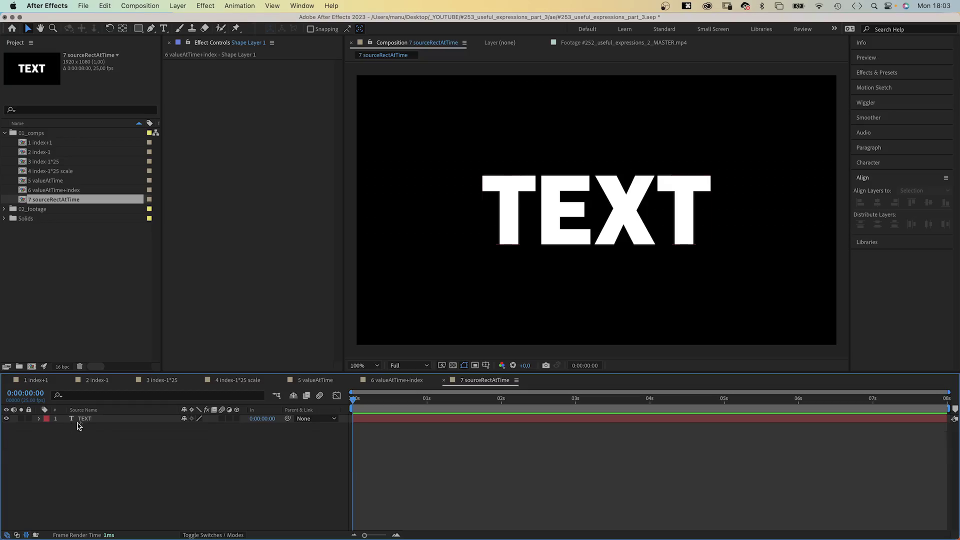
# Step: Deselect all layers and create a comp-sized rectangle shape layer
pyautogui.click(85, 419)
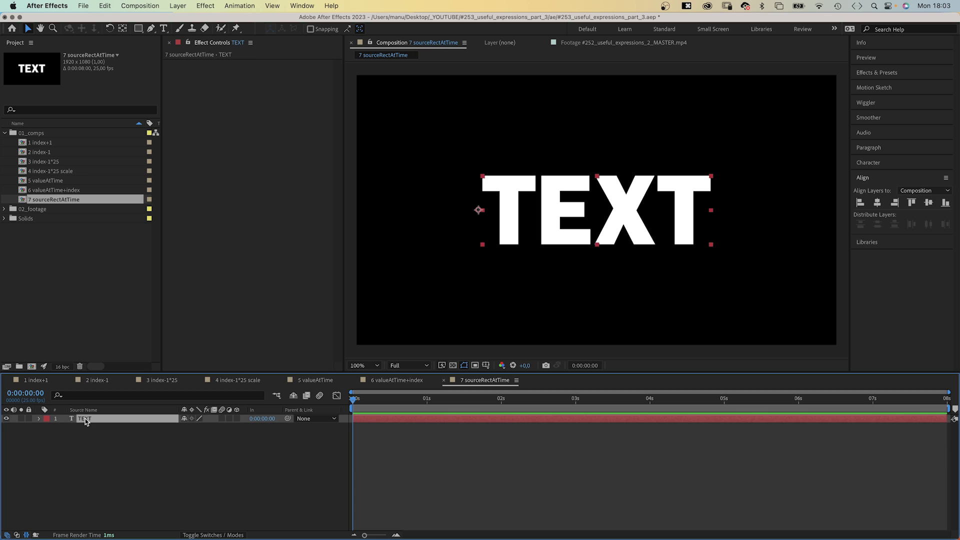
pyautogui.click(94, 451)
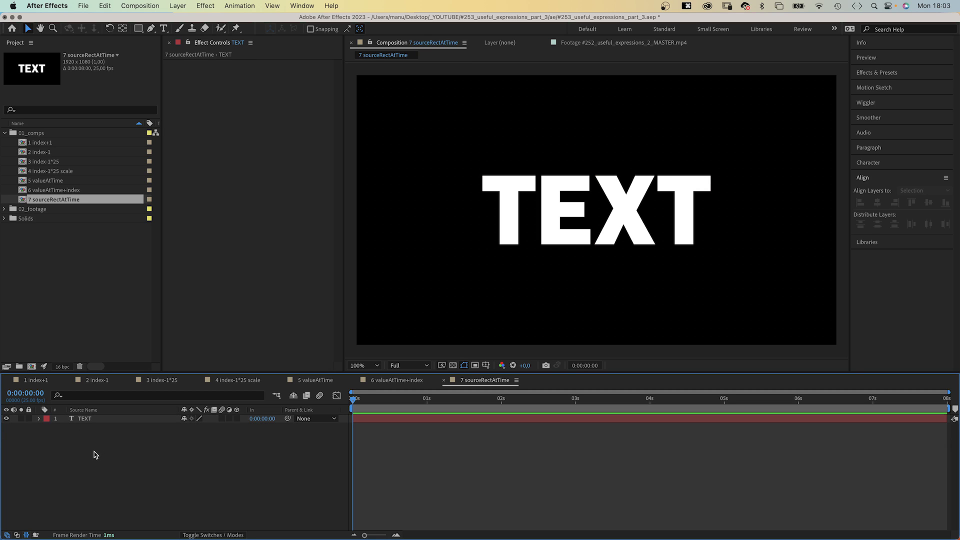
pyautogui.doubleClick(140, 29)
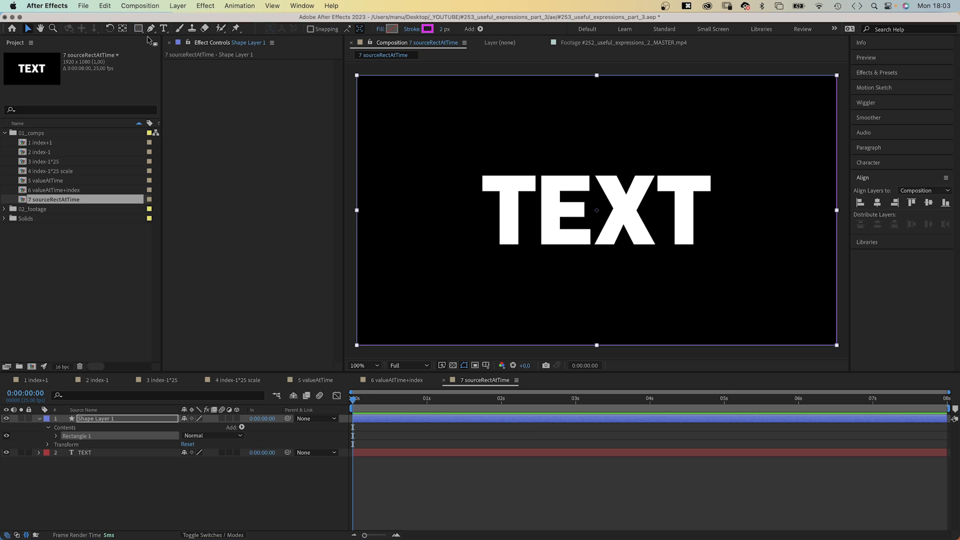
# Step: Give the rectangle a solid blue fill and set its stroke to None
pyautogui.click(395, 28)
pyautogui.click(371, 264)
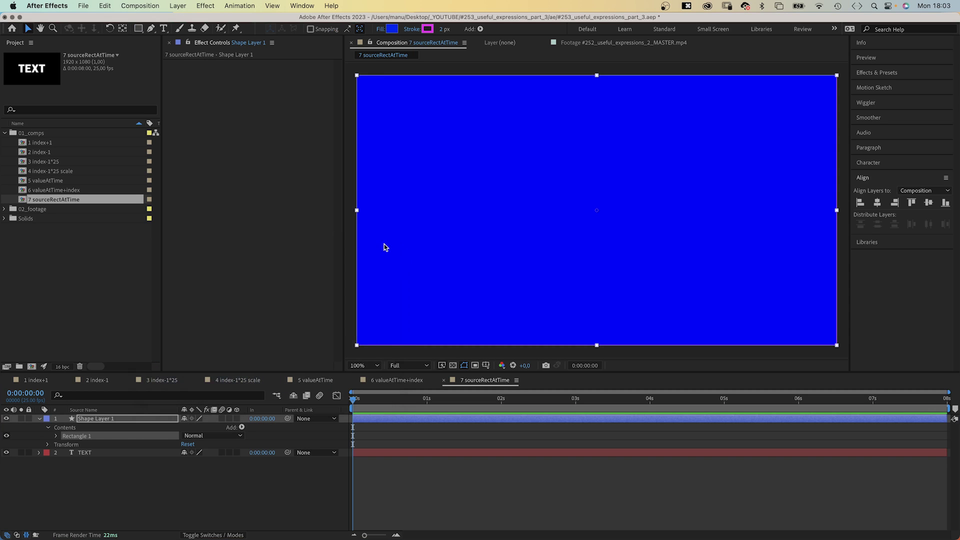
pyautogui.click(408, 29)
pyautogui.click(386, 109)
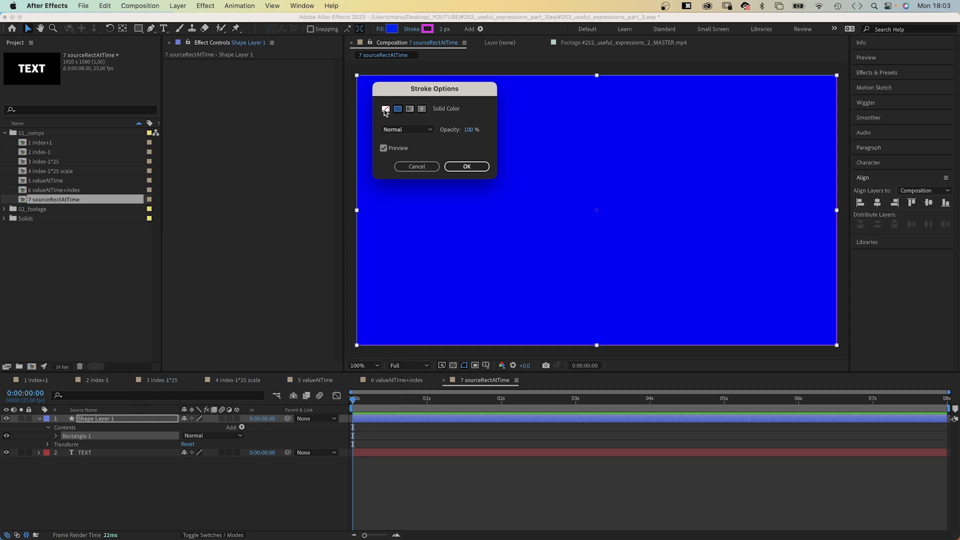
pyautogui.click(452, 167)
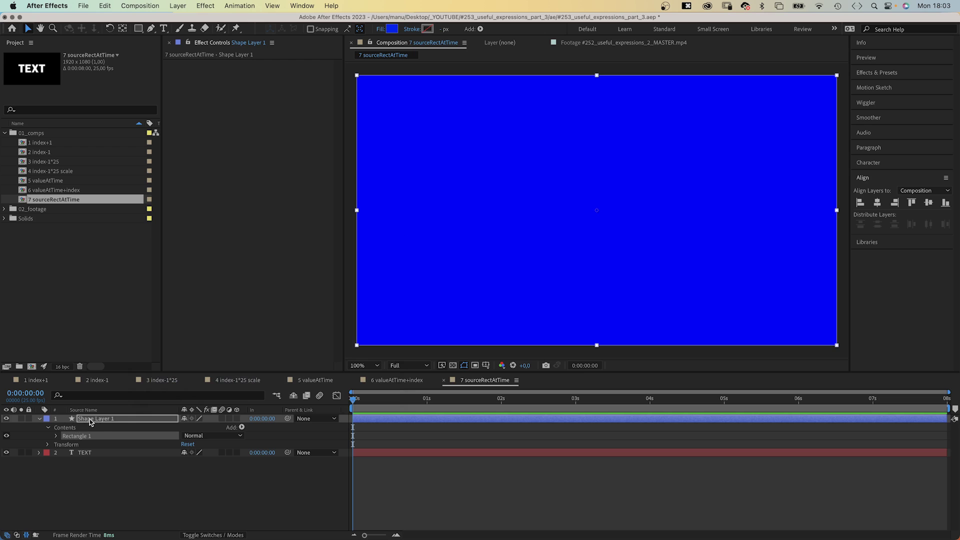
# Step: Move TEXT above Shape Layer 1 and add an expression to Rectangle Path 1's Size
pyautogui.moveTo(91, 421); pyautogui.dragTo(75, 470)
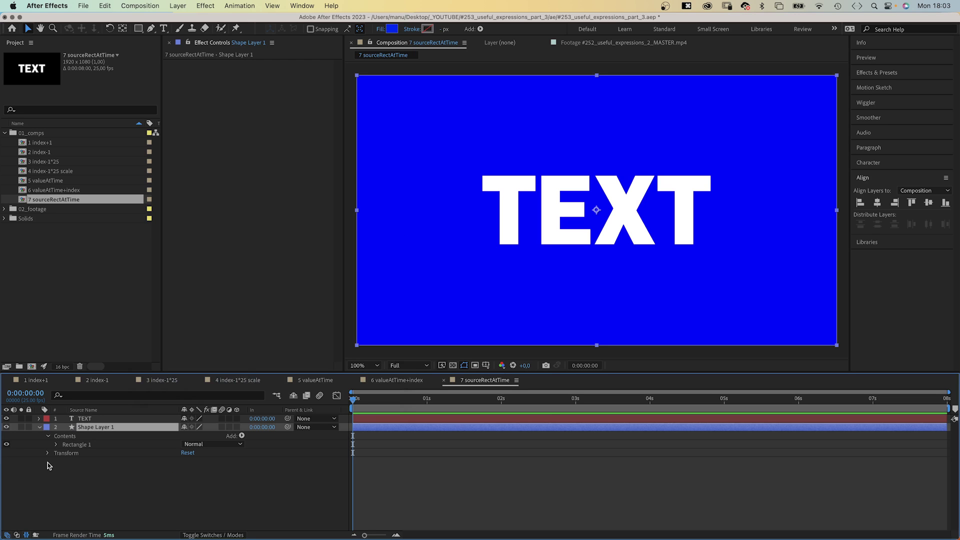
pyautogui.click(56, 444)
pyautogui.click(65, 453)
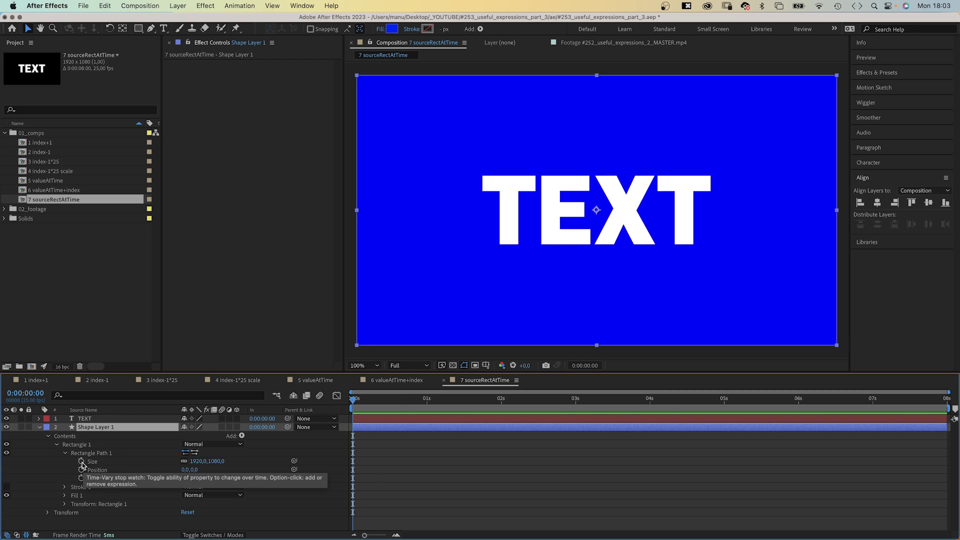
pyautogui.keyDown('alt'); pyautogui.click(81, 463); pyautogui.keyUp('alt')
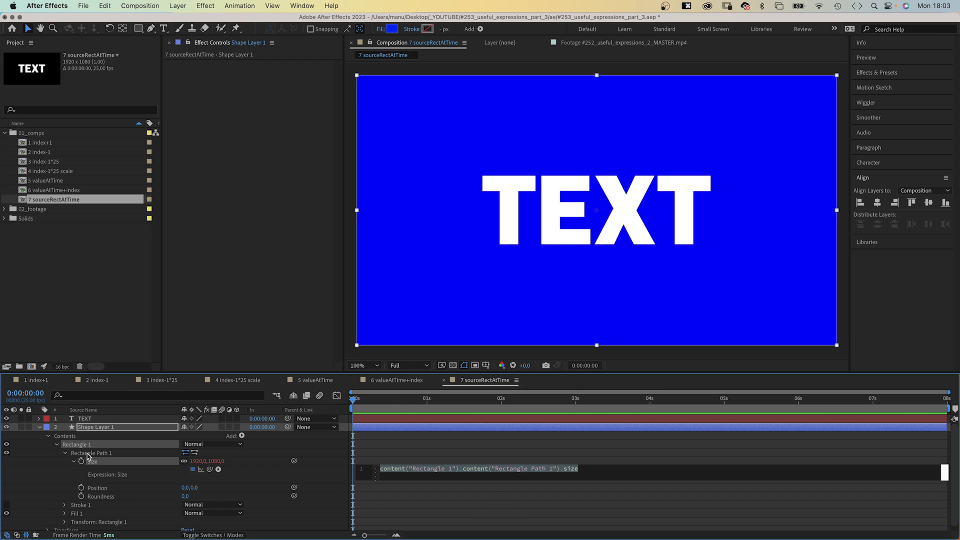
# Step: Start the Size expression with s = TEXT's sourceRectAtTime();
pyautogui.write('s =')
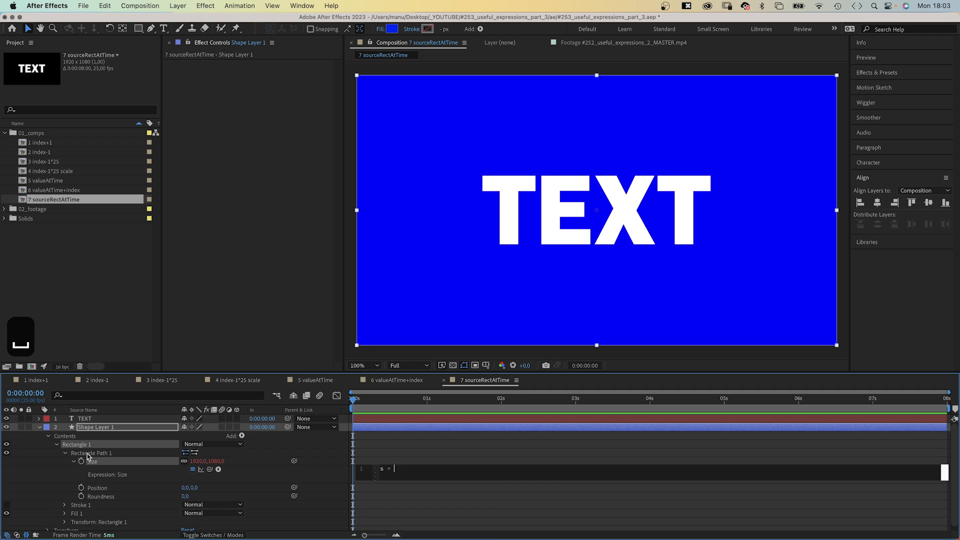
pyautogui.moveTo(294, 461); pyautogui.dragTo(120, 422)
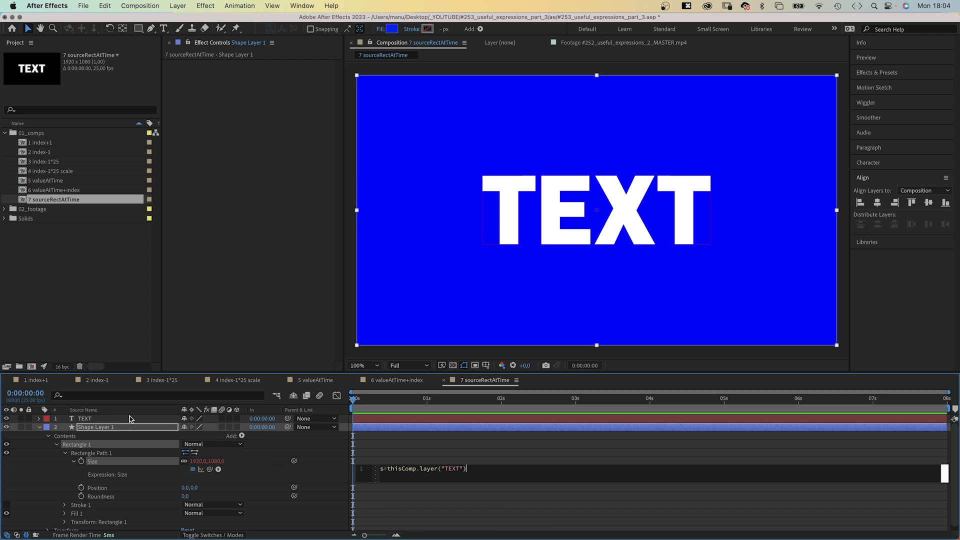
pyautogui.write('.sourcer')
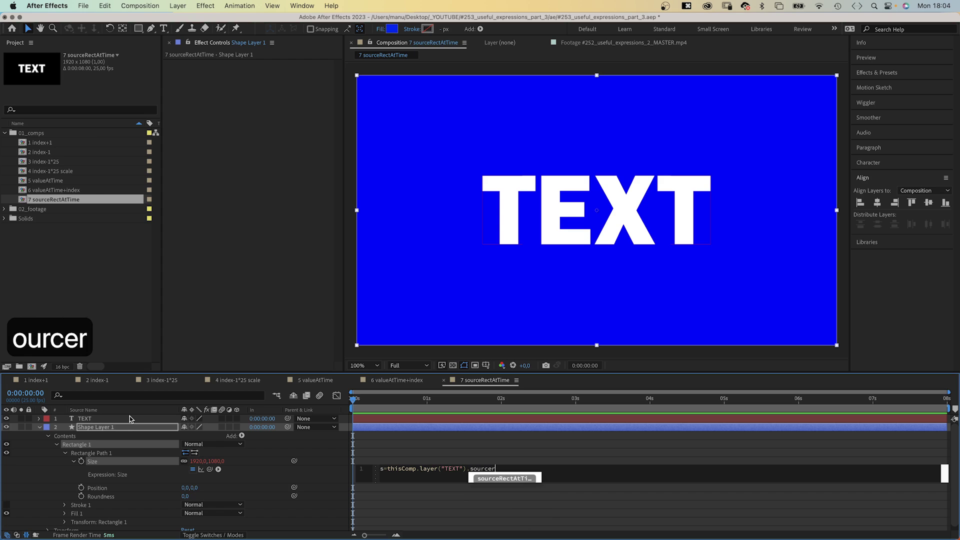
pyautogui.press('Return')
pyautogui.press('Right')
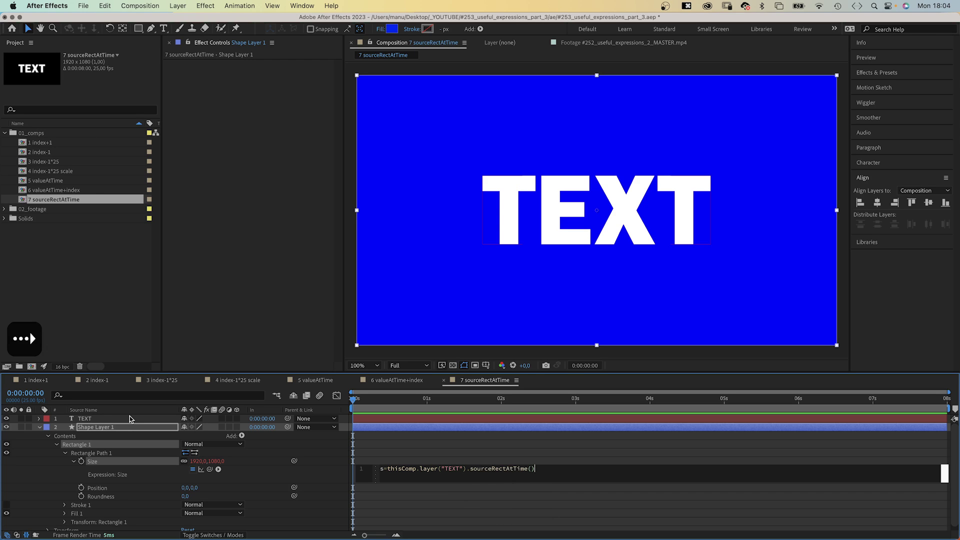
pyautogui.write(';')
# Step: Add the lines w=s.width; and h=s.height; and return [w,h]
pyautogui.press('Return')
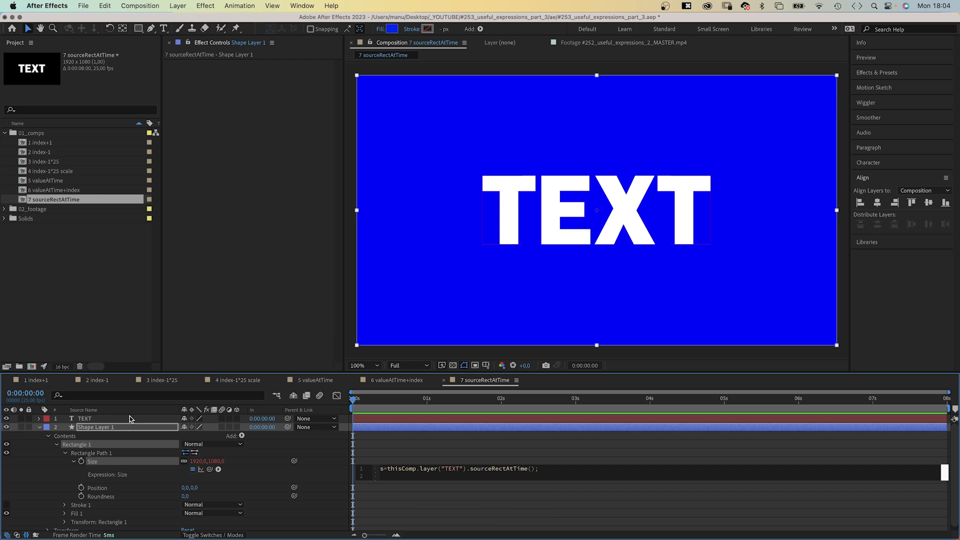
pyautogui.write('w=s.width;')
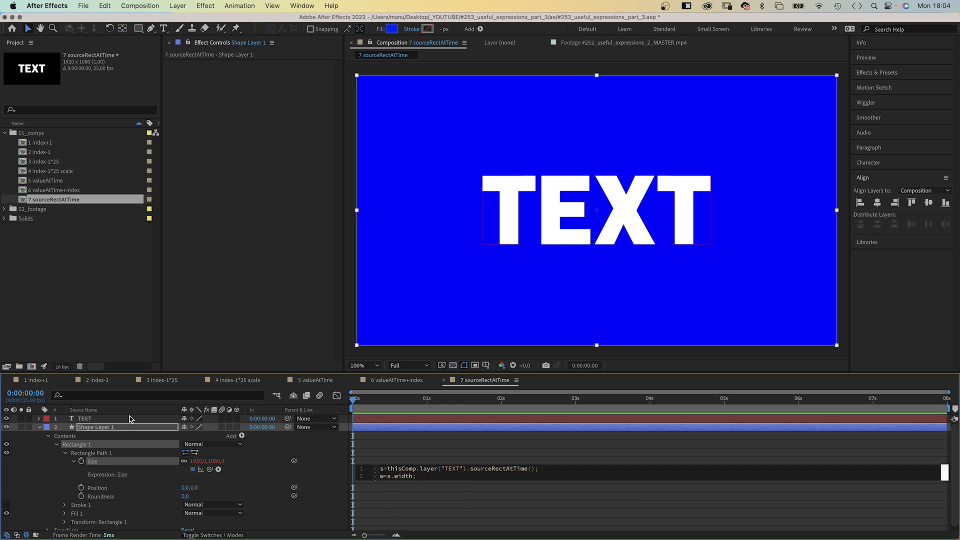
pyautogui.press('Return')
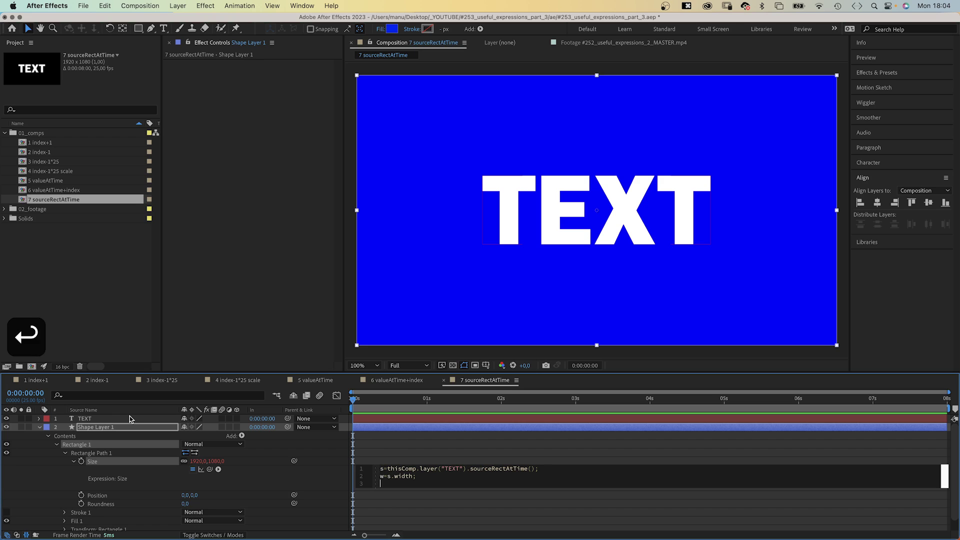
pyautogui.write('h=')
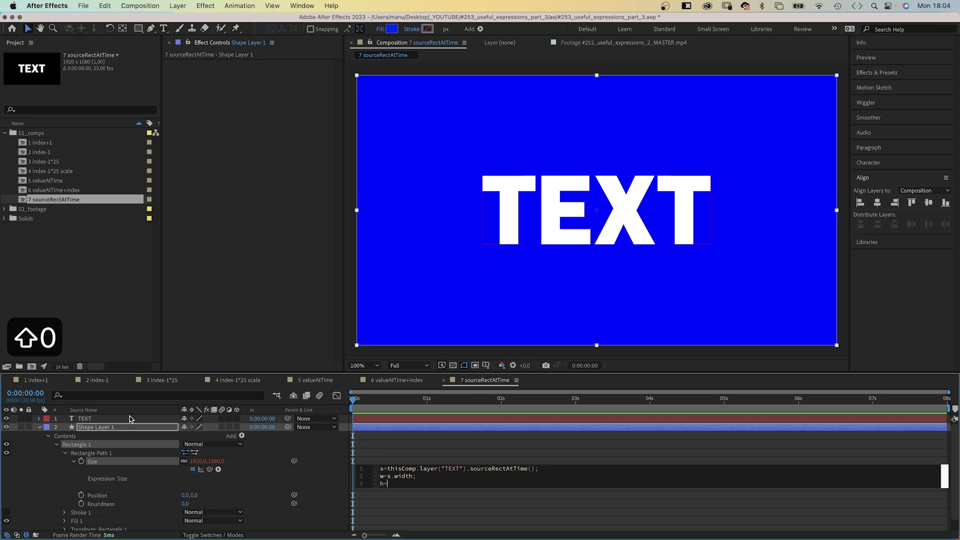
pyautogui.write('s.height;')
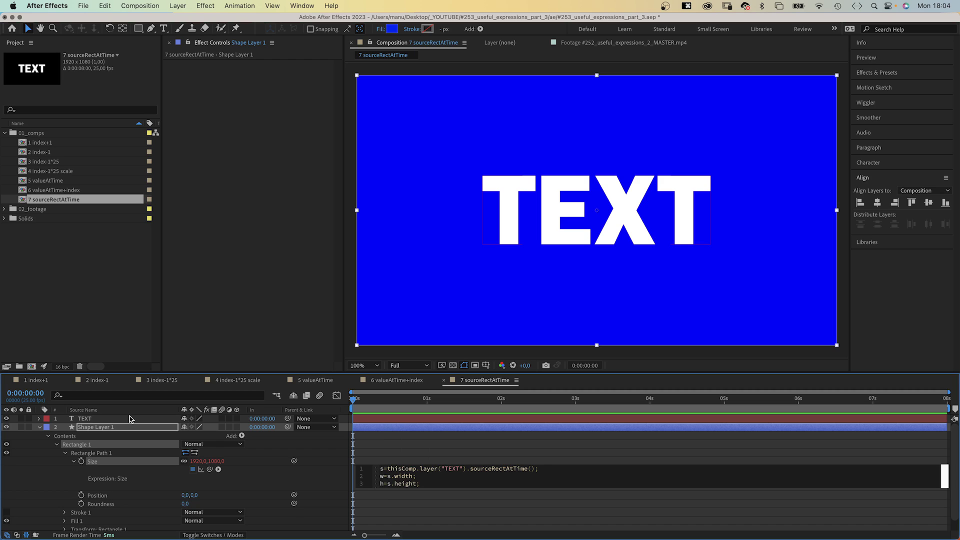
pyautogui.press('Return')
pyautogui.press('Return')
pyautogui.write('[')
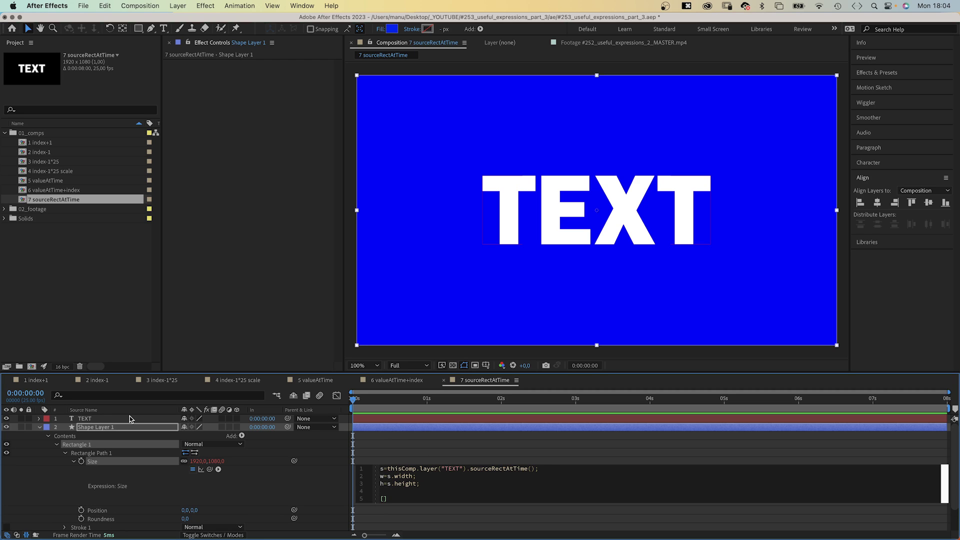
pyautogui.write('w,h')
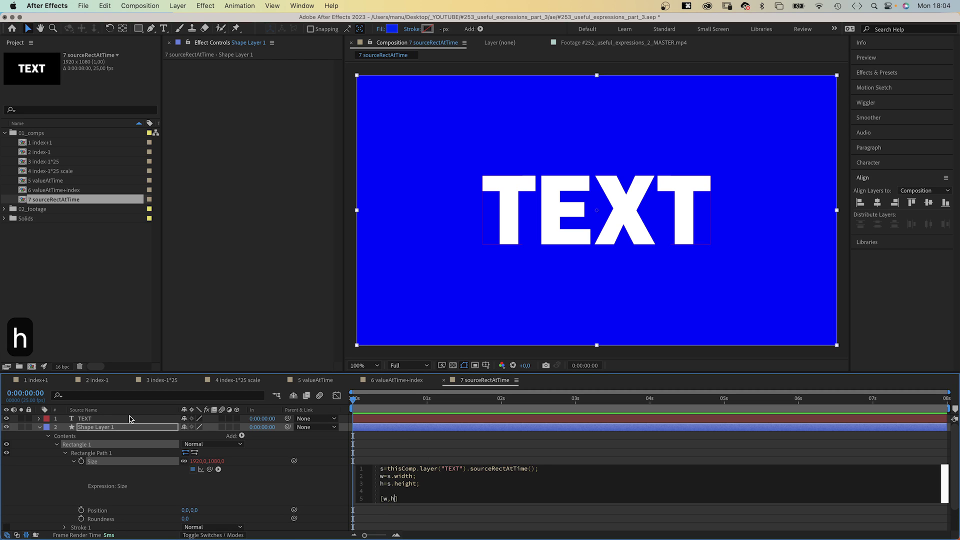
# Step: Commit the Size expression, then add +30 padding to both width and height
pyautogui.click(321, 493)
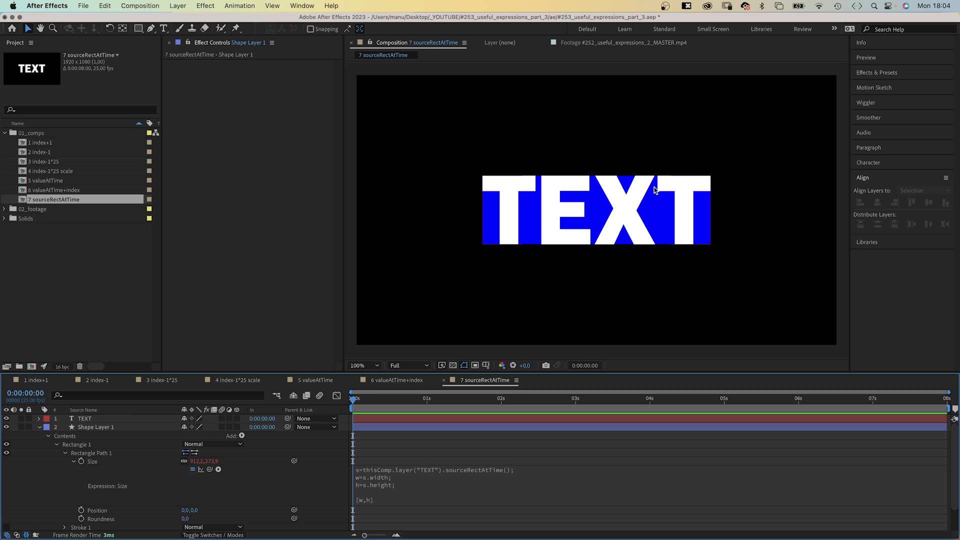
pyautogui.click(397, 480)
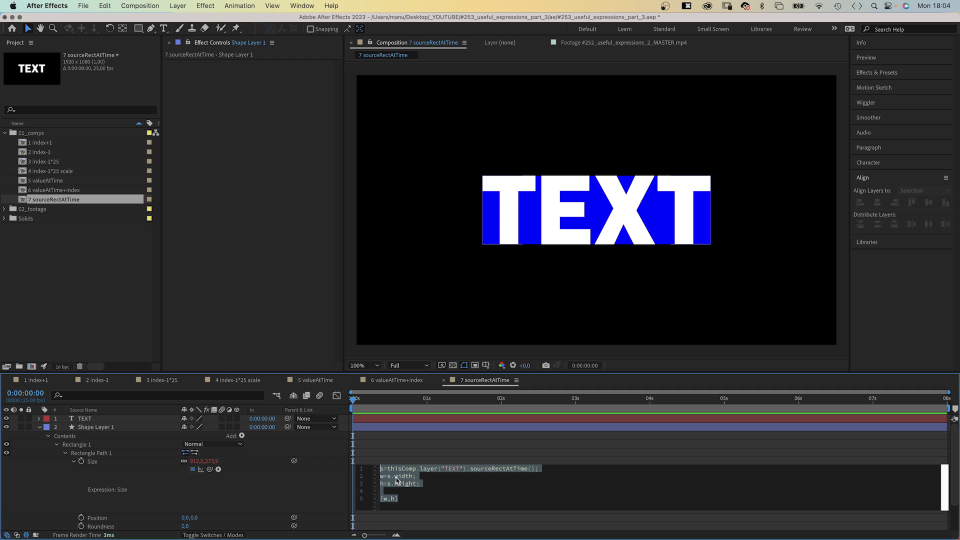
pyautogui.click(414, 479)
pyautogui.write('+30')
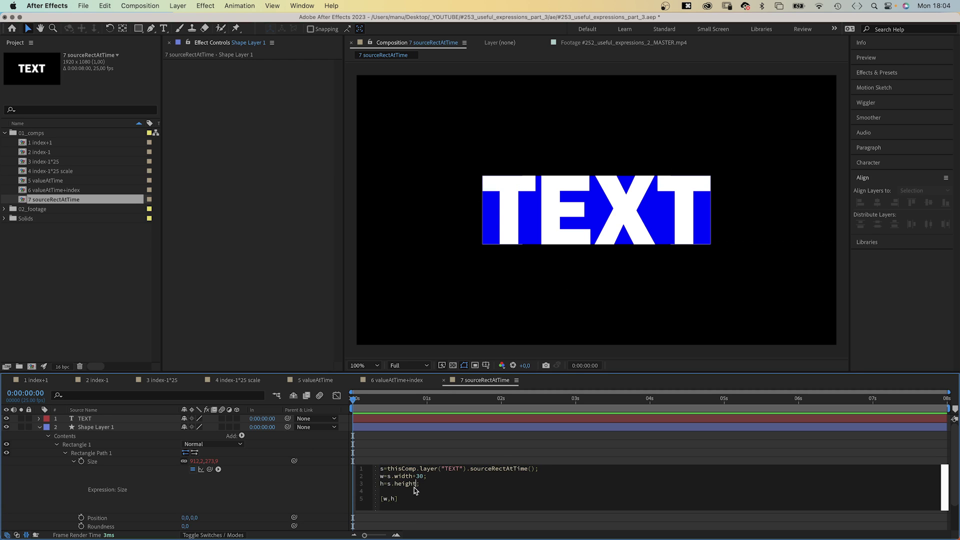
pyautogui.write('+30')
pyautogui.click(457, 307)
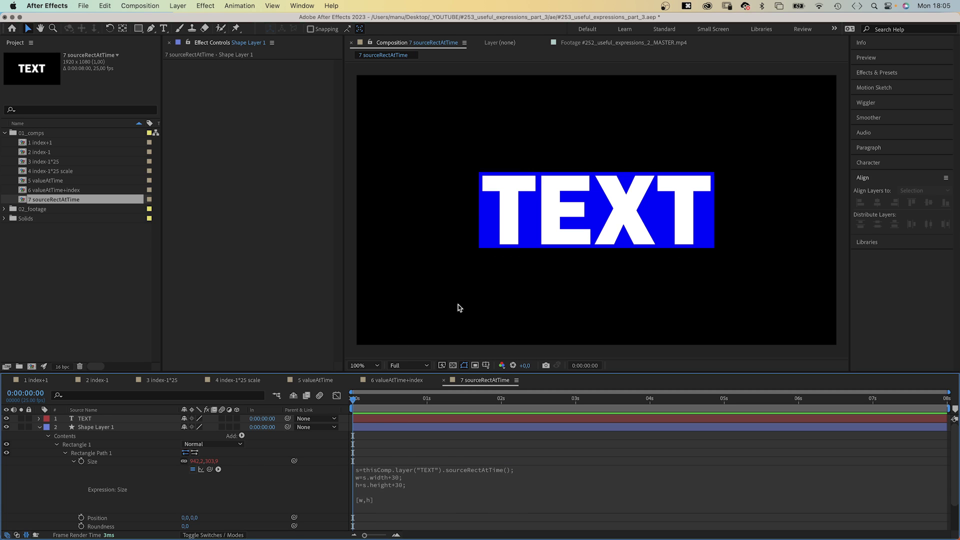
# Step: Test the box by typing EE onto TEXT, then deleting letters until it reads TEX
pyautogui.doubleClick(79, 419)
pyautogui.press('Right')
pyautogui.write('EE')
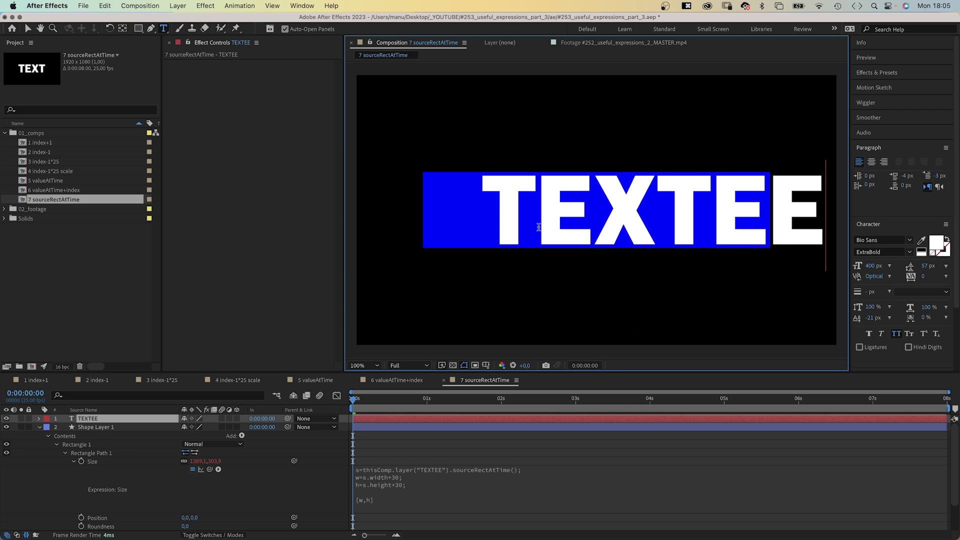
pyautogui.press('BackSpace')
pyautogui.press('BackSpace')
pyautogui.press('BackSpace')
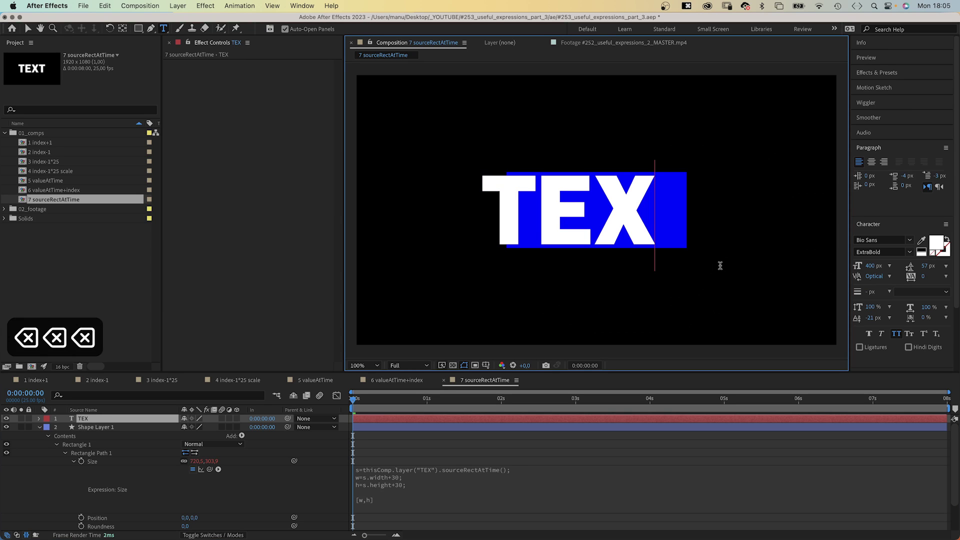
# Step: Select the TEXT layer and add an expression to its Anchor Point
pyautogui.write('T')
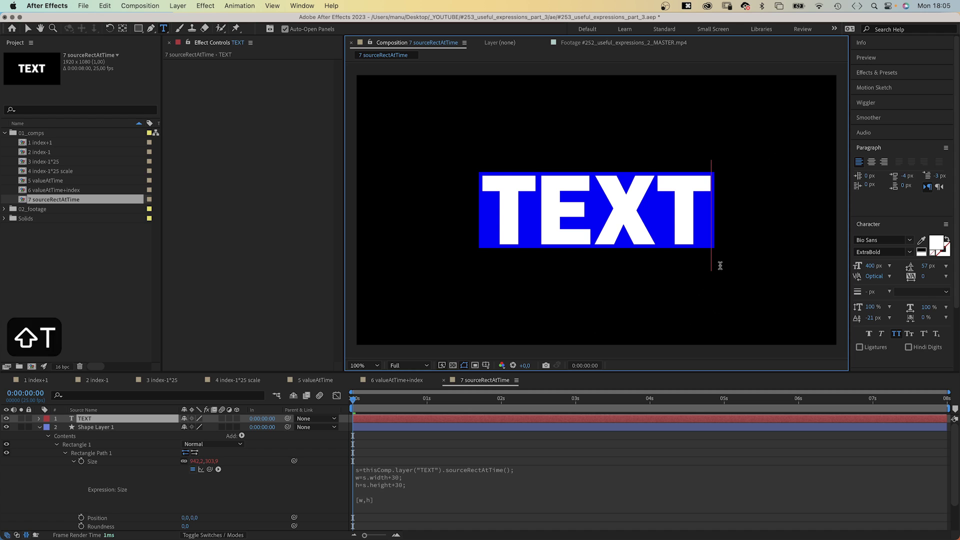
pyautogui.click(93, 429)
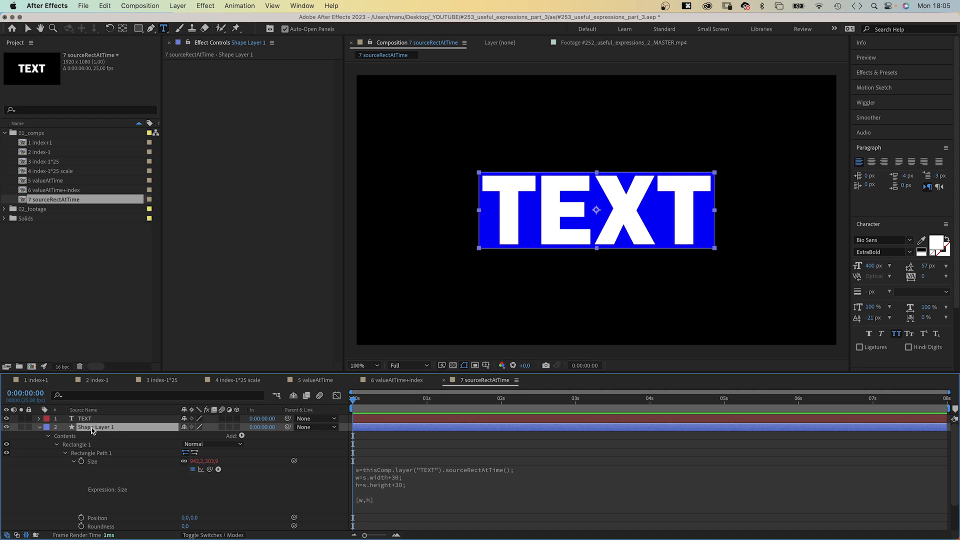
pyautogui.click(87, 419)
pyautogui.press('a')
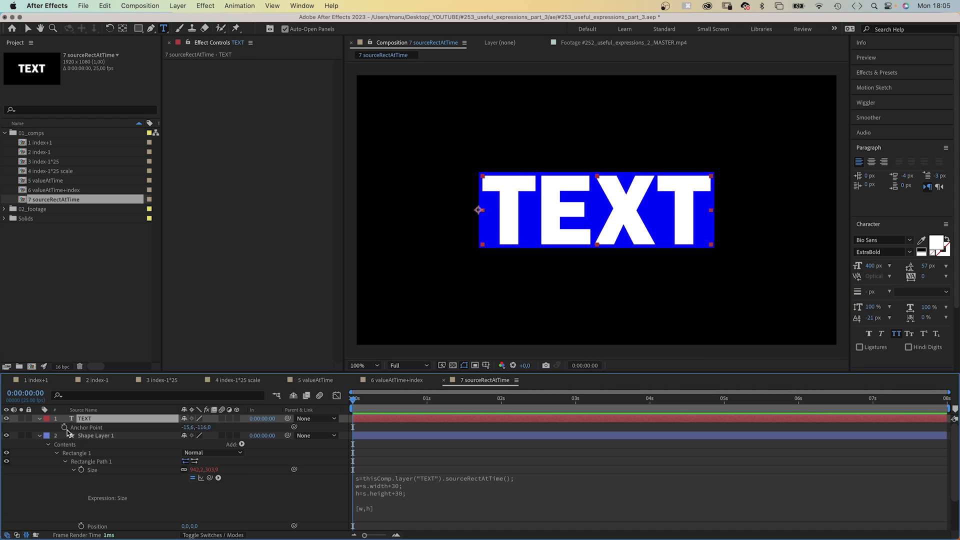
pyautogui.keyDown('alt'); pyautogui.click(64, 427); pyautogui.keyUp('alt')
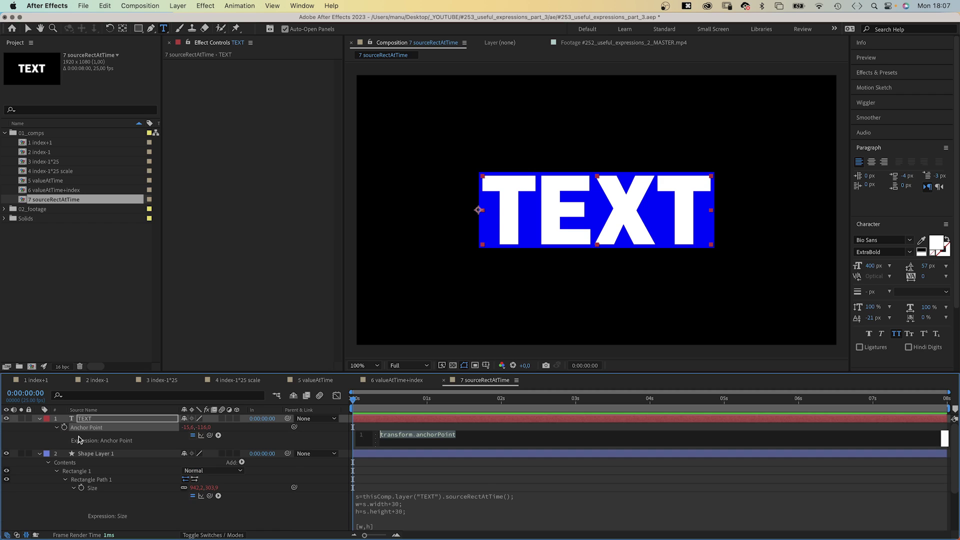
# Step: Write a = sourceRectAtTime(), x = a.left;, y = a.top+a.height/2; returning [x,y]
pyautogui.write('a = sourc')
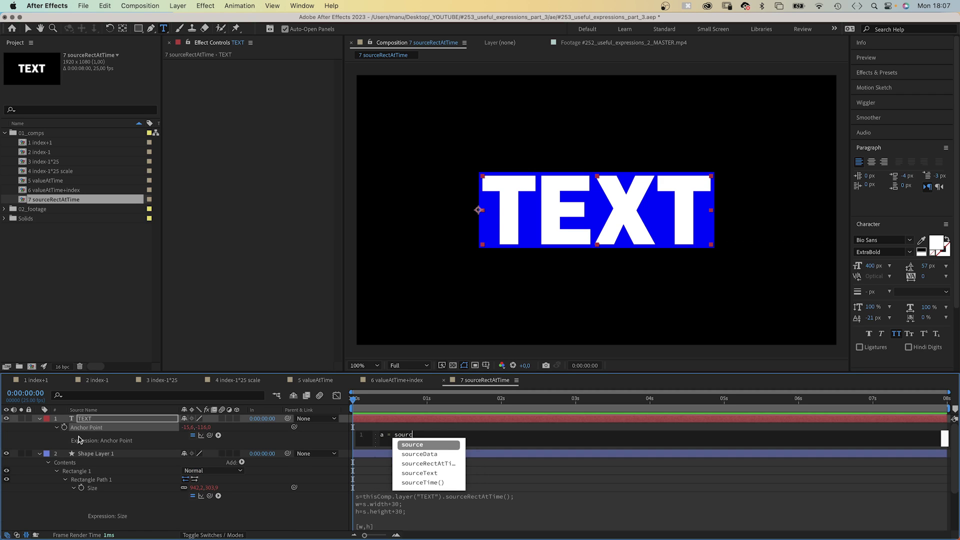
pyautogui.write('eR')
pyautogui.press('Return')
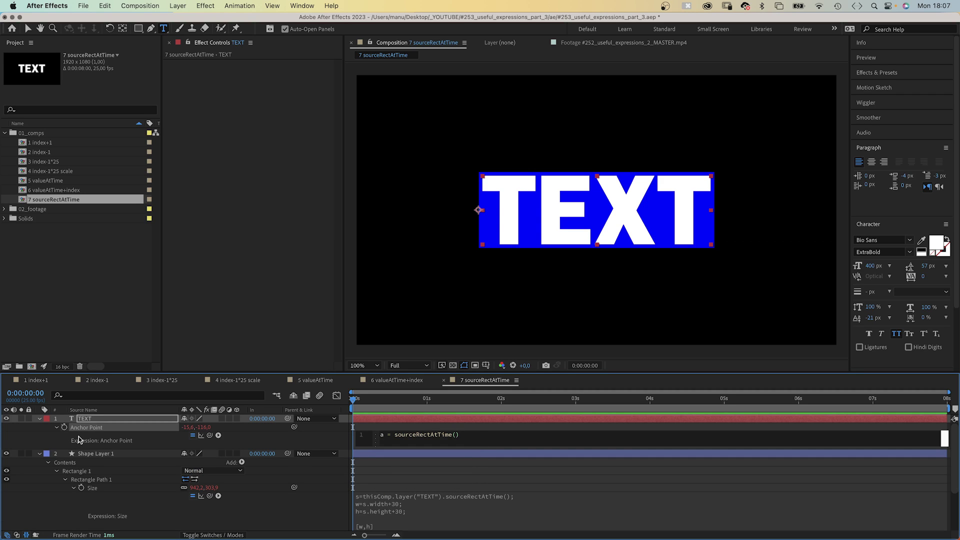
pyautogui.write('x')
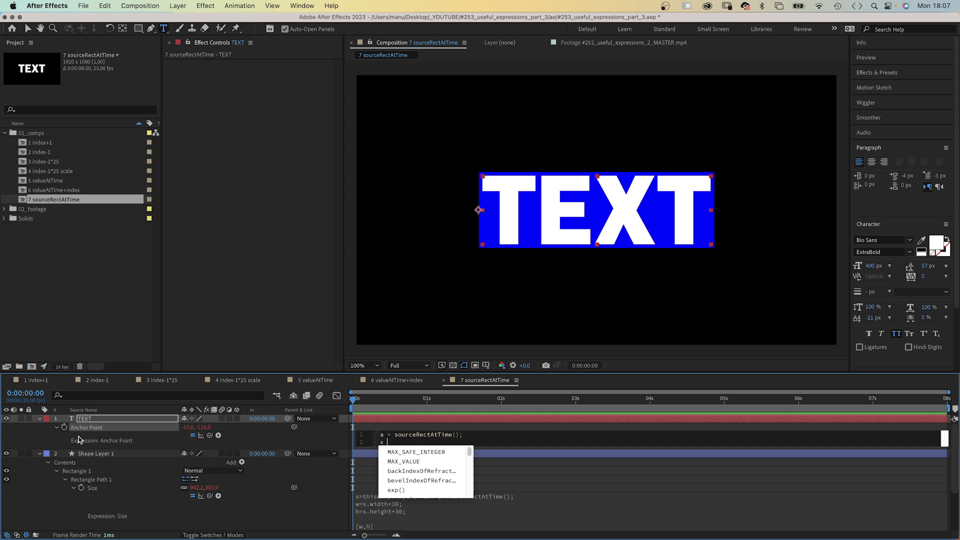
pyautogui.write(' = a.left;')
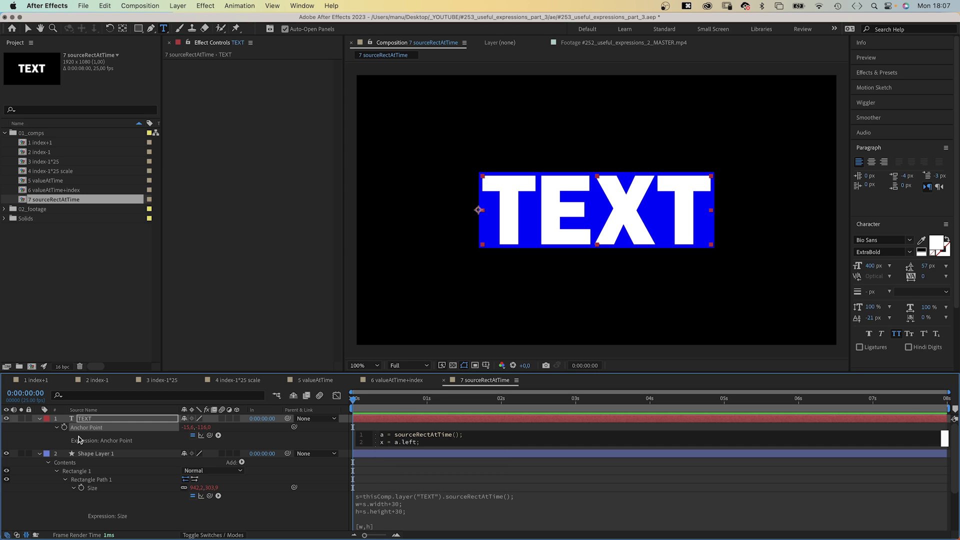
pyautogui.press('Return')
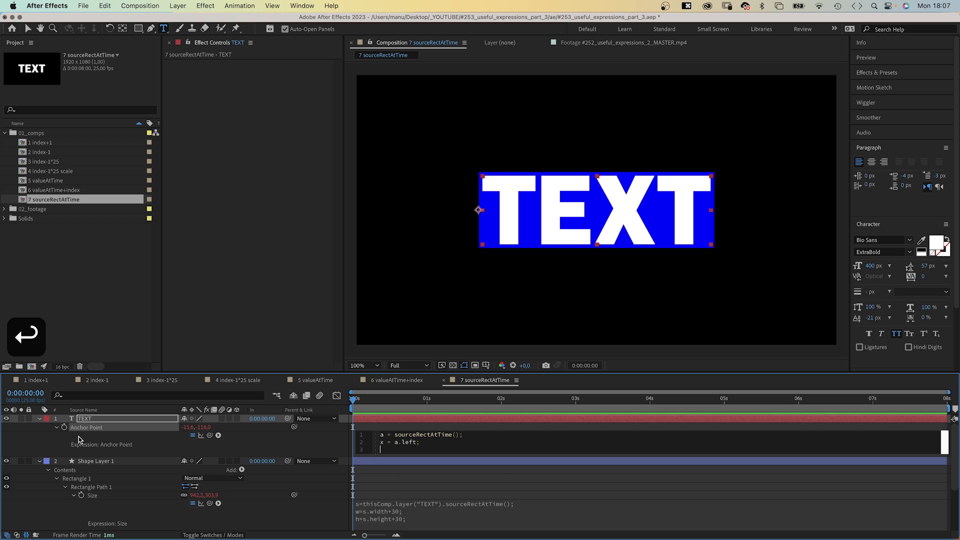
pyautogui.write('y = a')
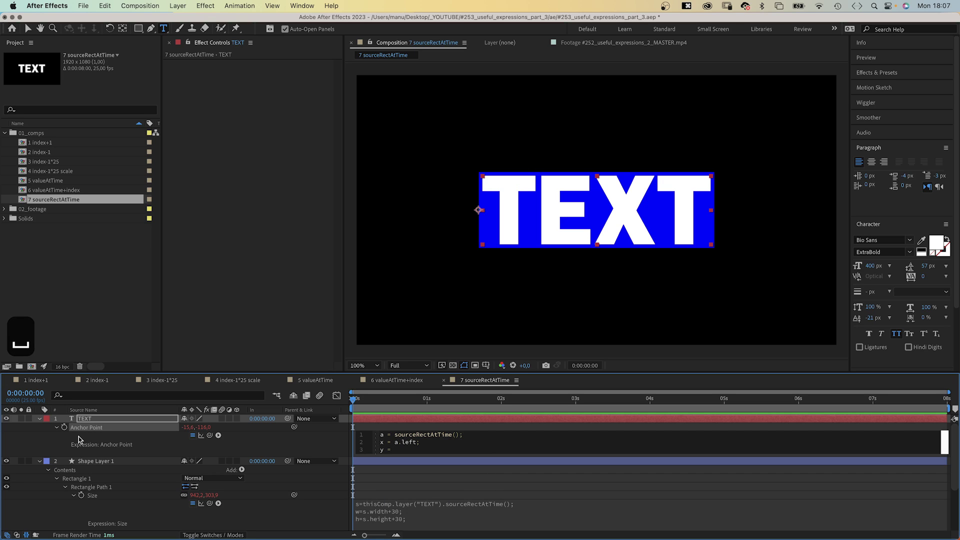
pyautogui.write('.t')
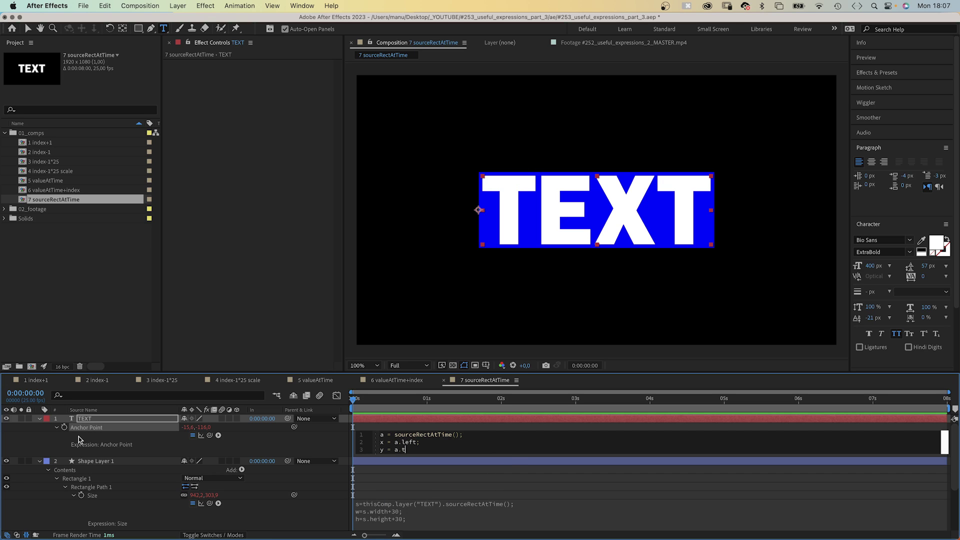
pyautogui.write('op+a.heig')
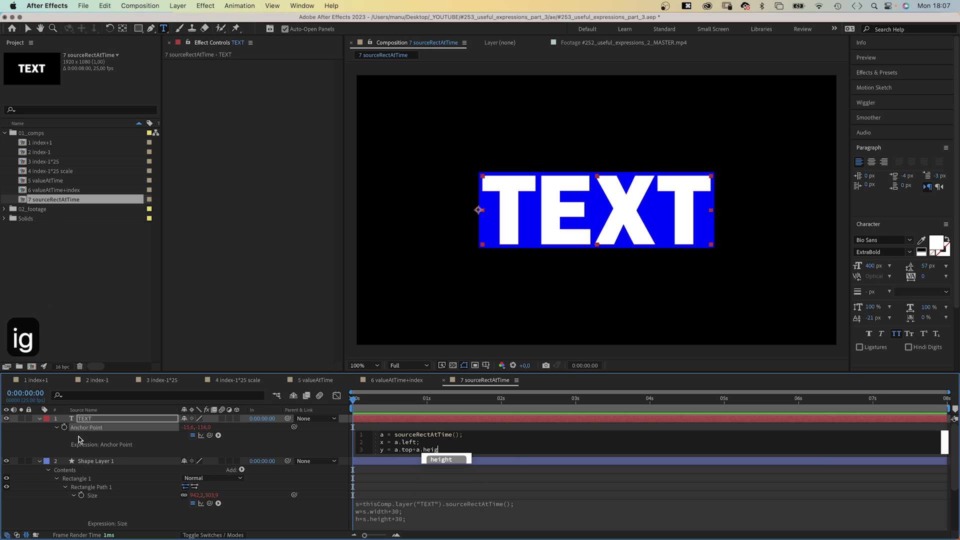
pyautogui.write('ht/2;')
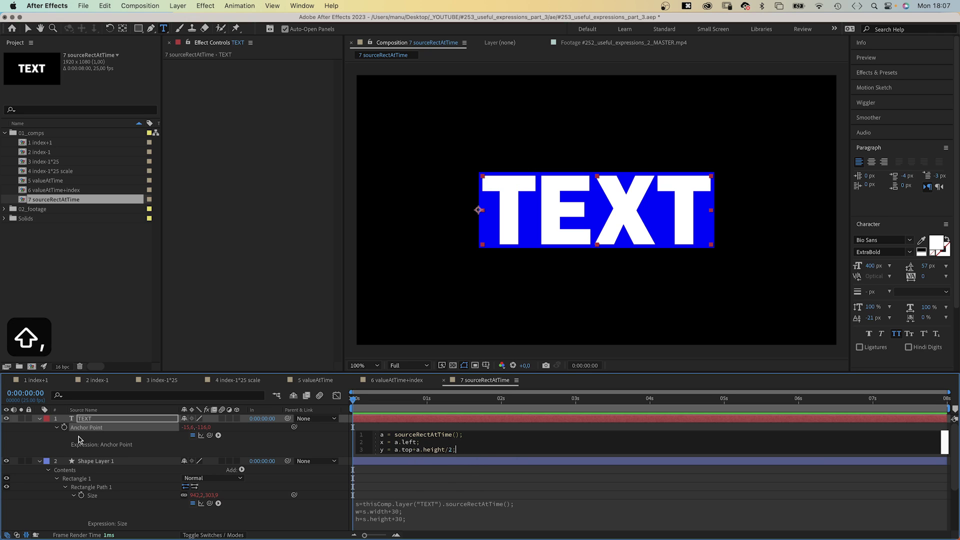
pyautogui.press('Return')
pyautogui.press('Return')
pyautogui.write('[')
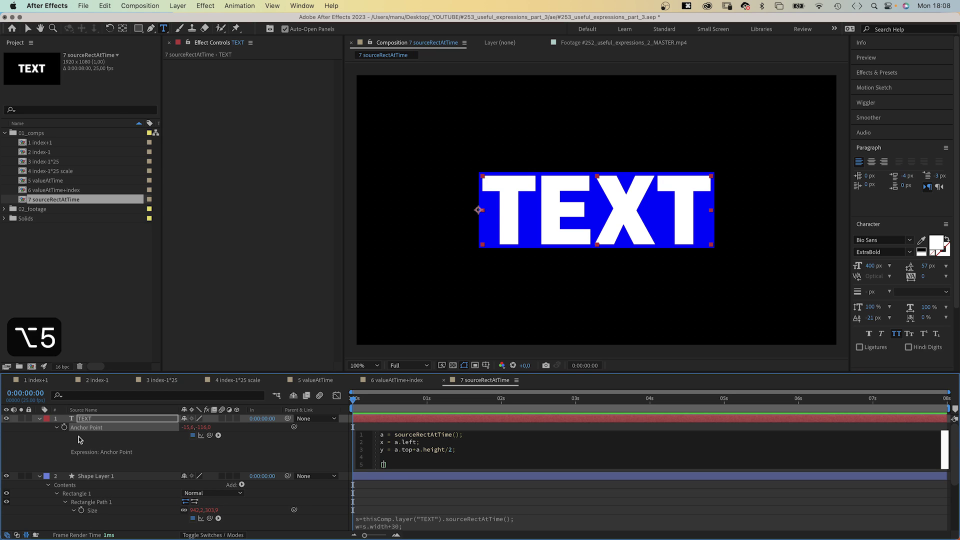
pyautogui.write('x,y')
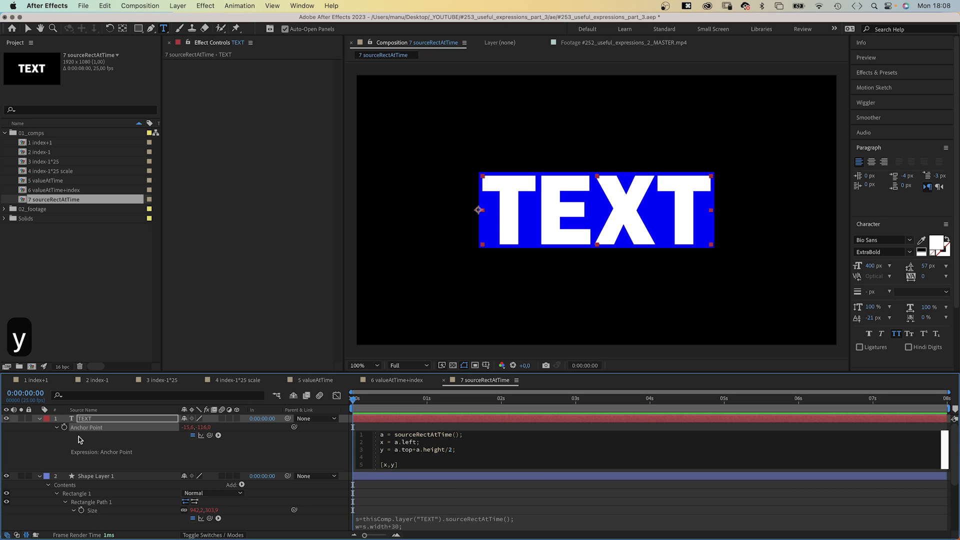
pyautogui.click(288, 462)
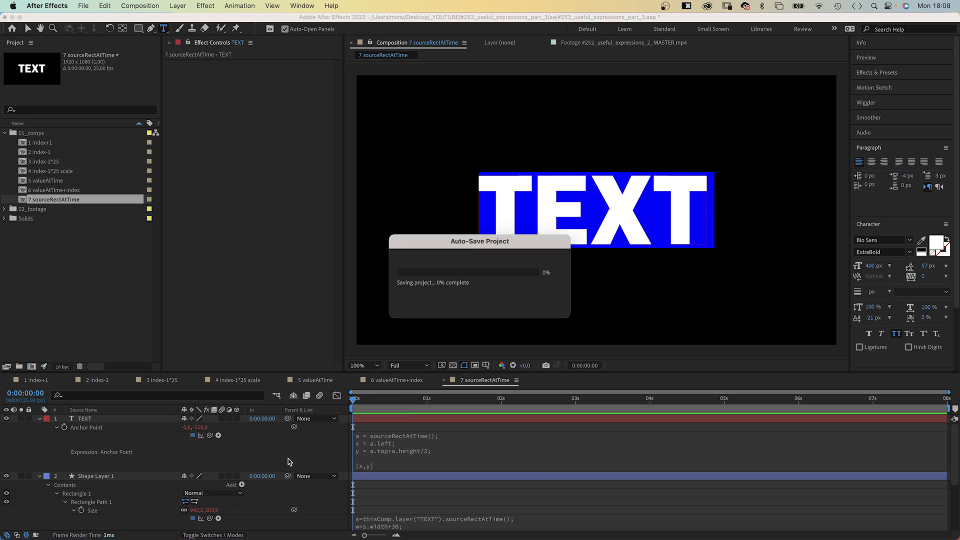
pyautogui.click(77, 420)
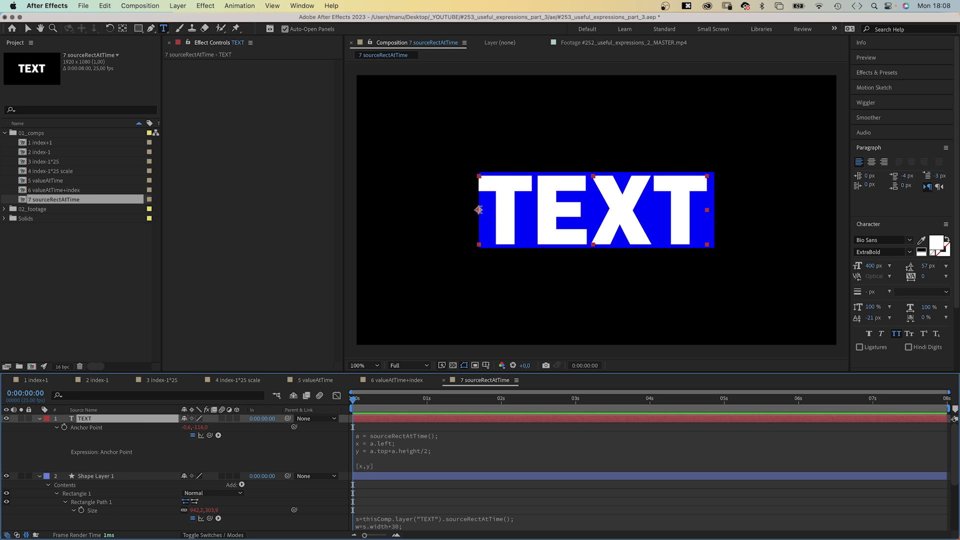
# Step: Copy the TEXT layer's Anchor Point expression
pyautogui.press('v')
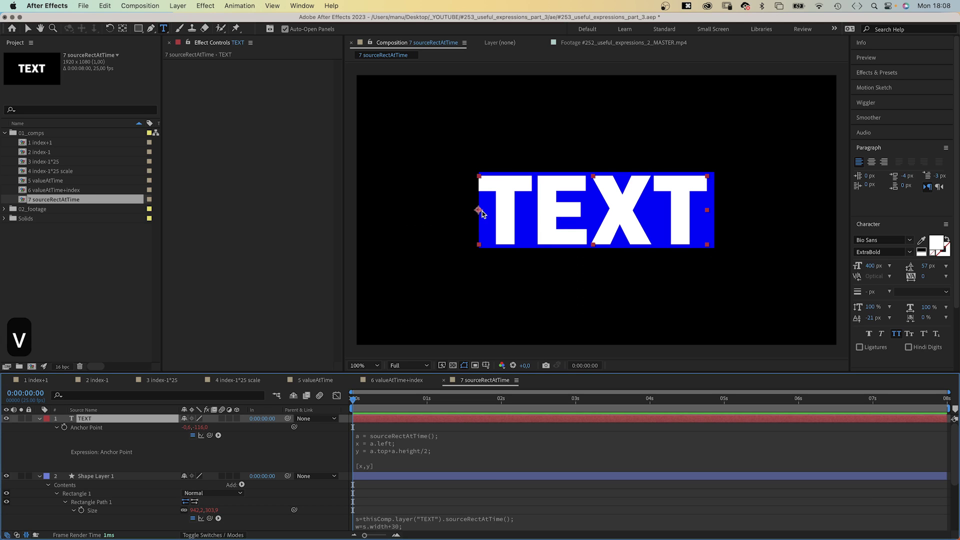
pyautogui.click(372, 448)
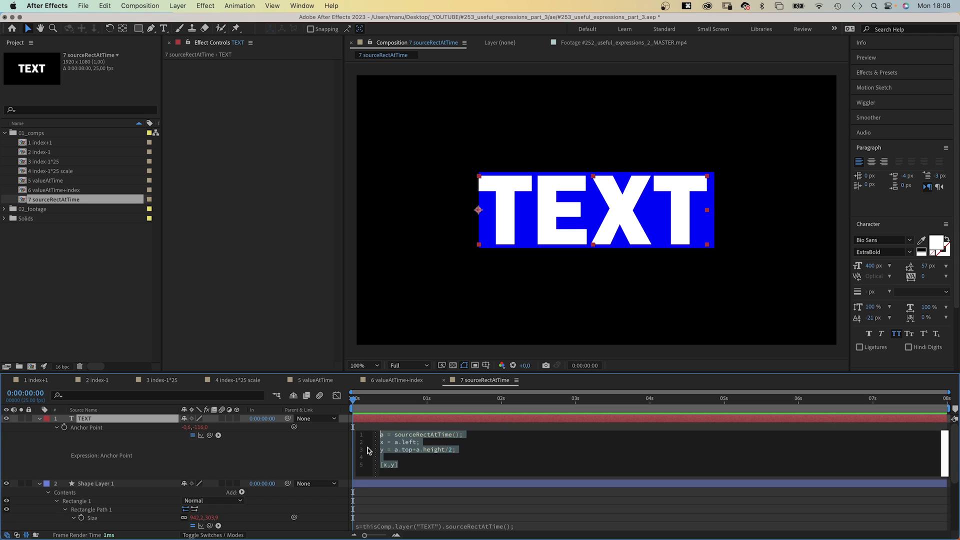
pyautogui.press('super+c')
# Step: Paste that expression onto Shape Layer 1's Anchor Point, then select both layers
pyautogui.click(99, 483)
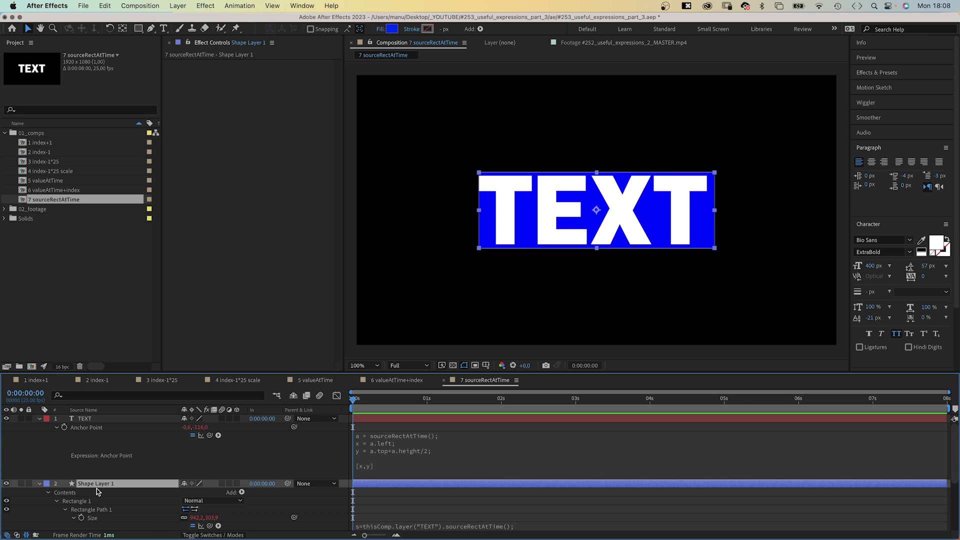
pyautogui.press('s')
pyautogui.press('a')
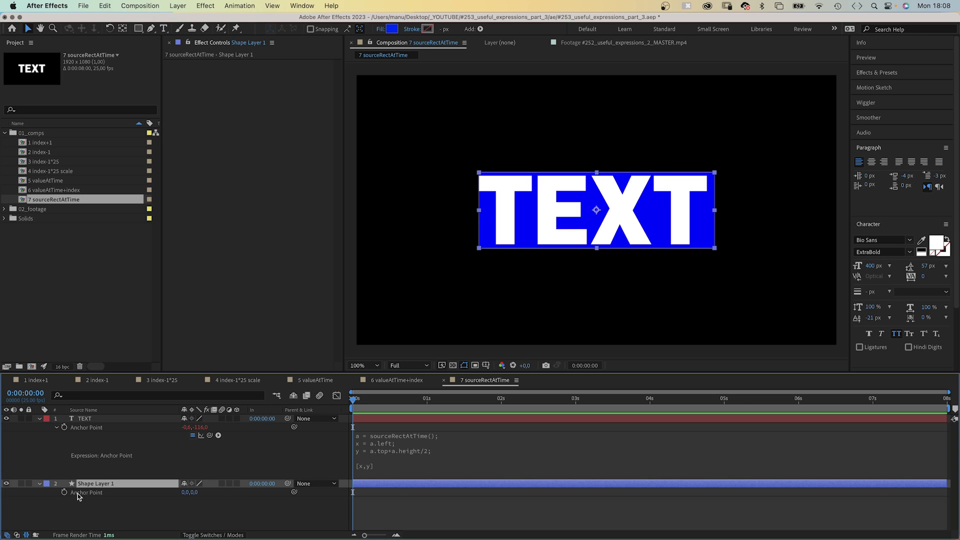
pyautogui.keyDown('alt'); pyautogui.click(64, 493); pyautogui.keyUp('alt')
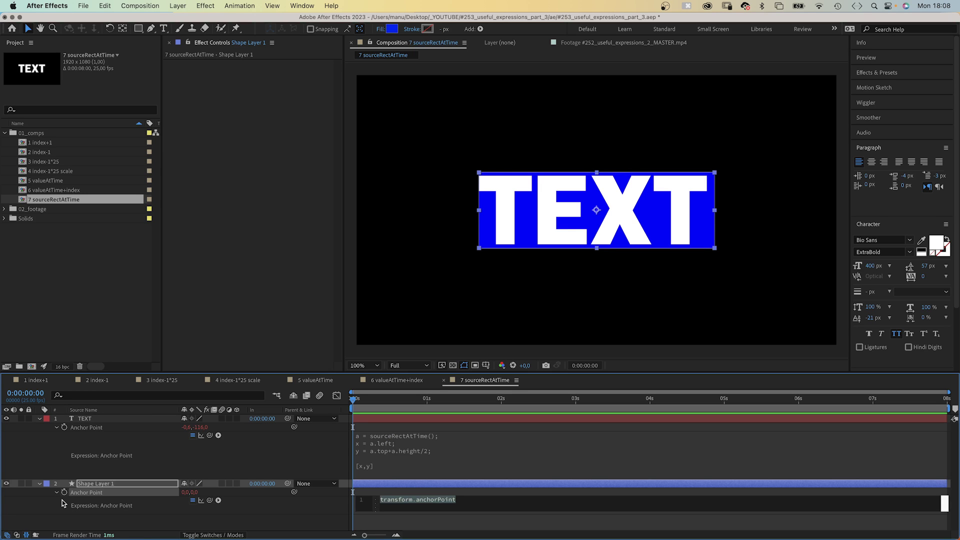
pyautogui.press('super+v')
pyautogui.click(165, 516)
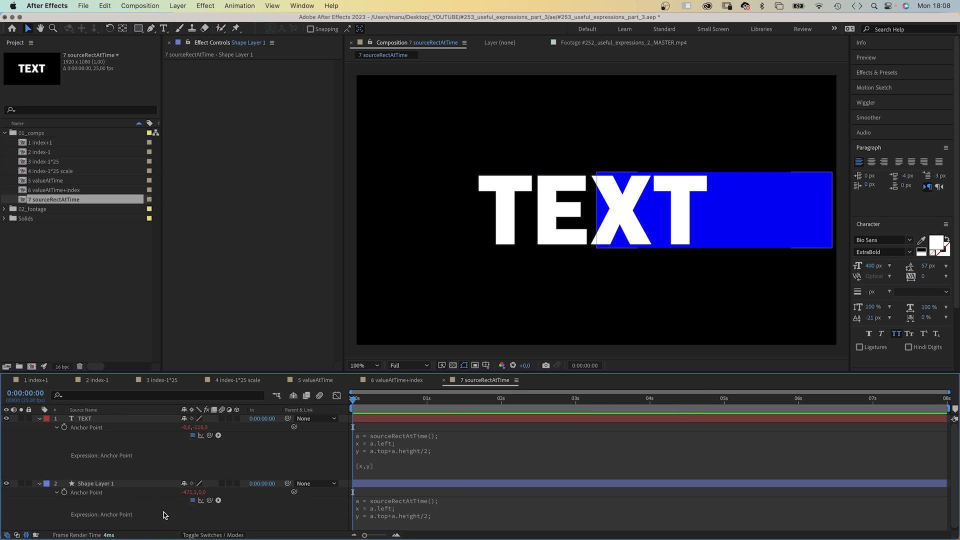
pyautogui.click(104, 486)
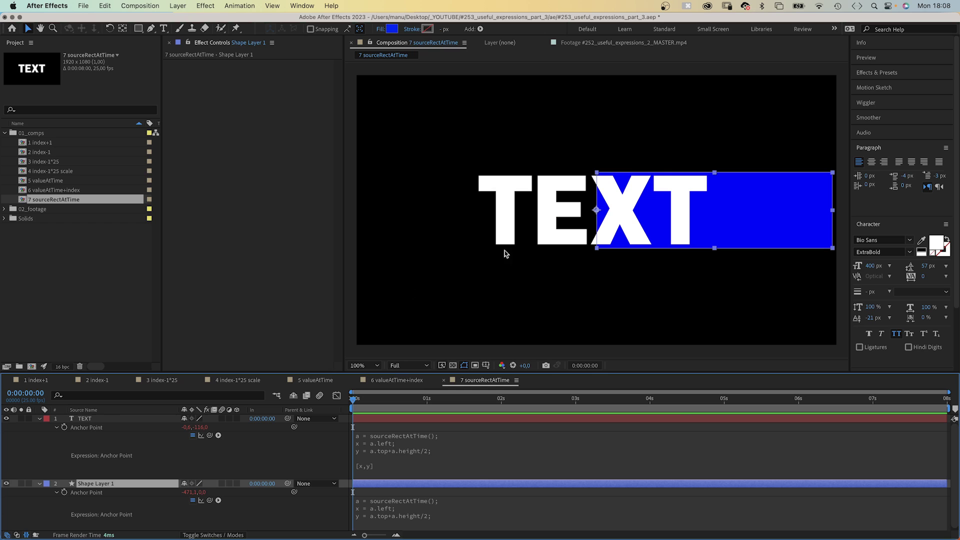
pyautogui.keyDown('shift'); pyautogui.click(75, 422); pyautogui.keyUp('shift')
# Step: Link Shape Layer 1's Position to the TEXT layer's Position with the pick-whip
pyautogui.press('p')
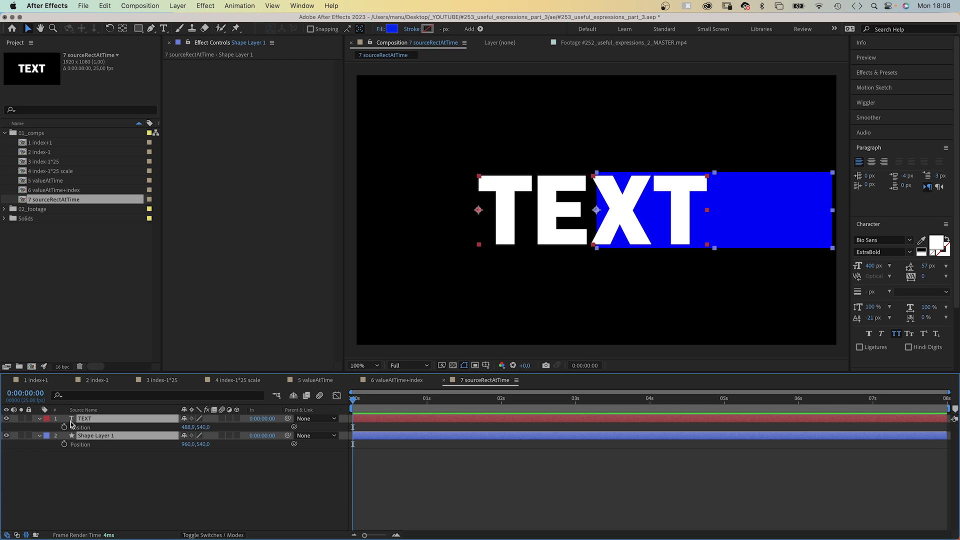
pyautogui.moveTo(294, 444); pyautogui.dragTo(80, 428)
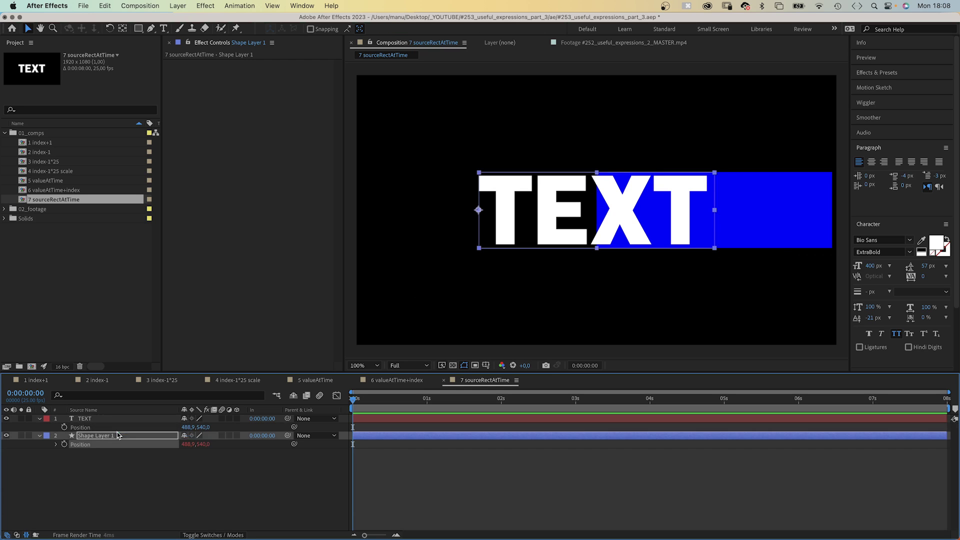
pyautogui.click(120, 464)
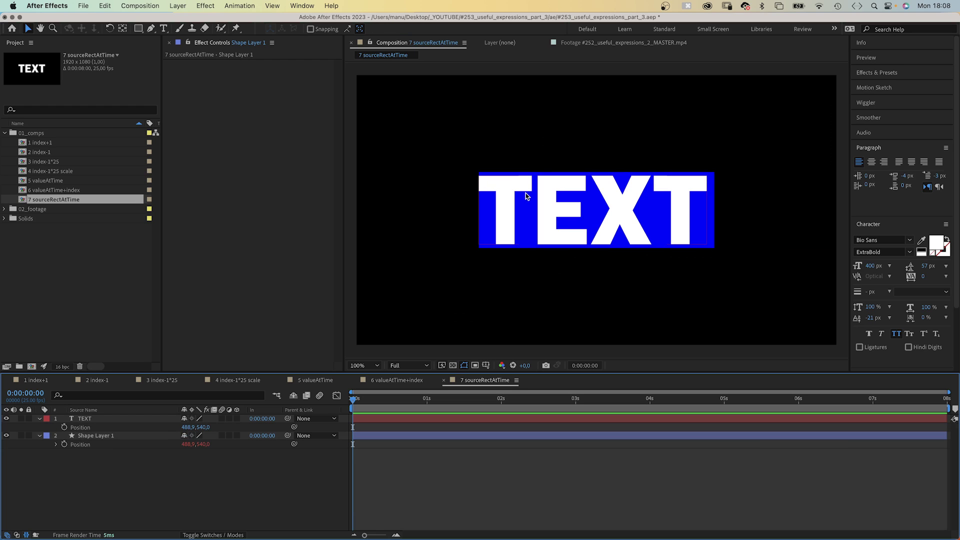
# Step: Change the shape layer's anchor expression to x = a.left+15
pyautogui.click(84, 438)
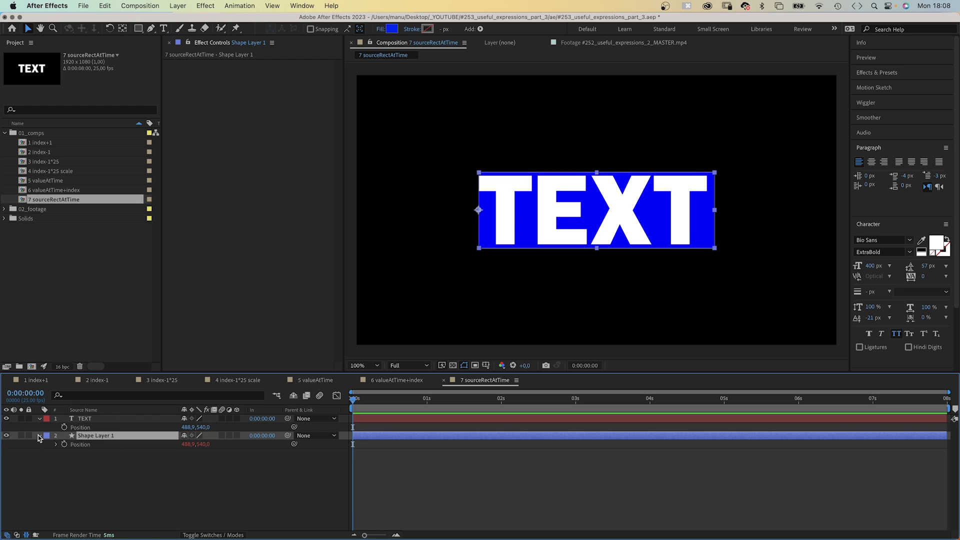
pyautogui.press('a')
pyautogui.click(57, 444)
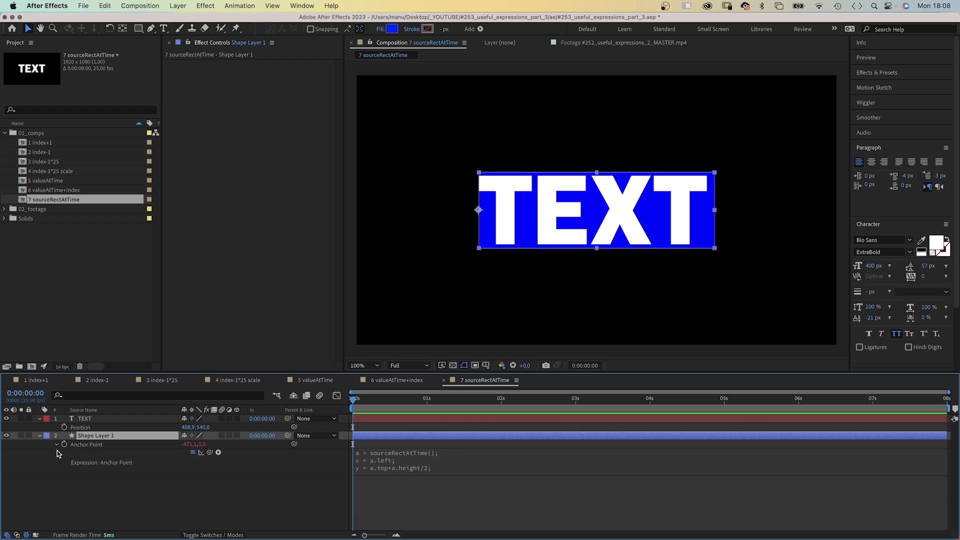
pyautogui.click(373, 478)
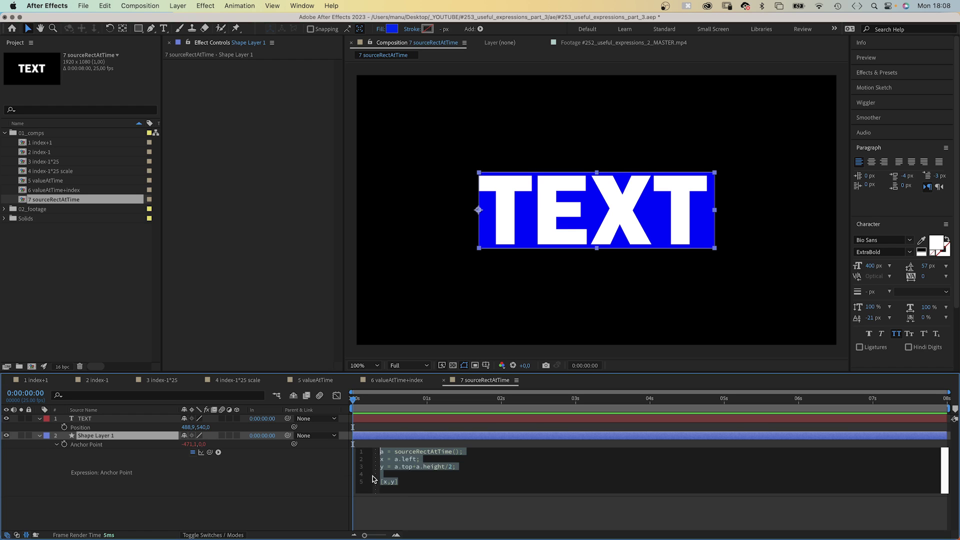
pyautogui.click(401, 466)
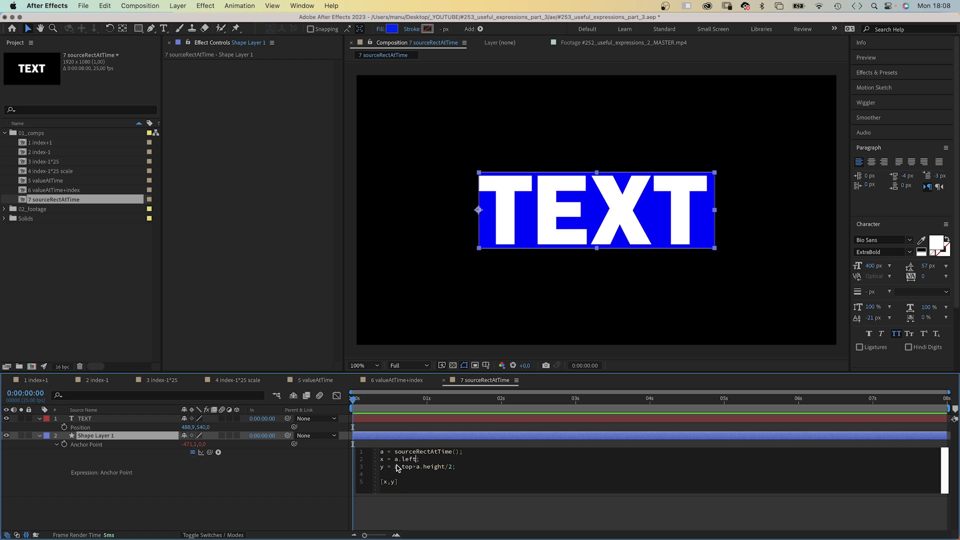
pyautogui.click(300, 476)
# Step: Add a Scale animator at 0% to TEXT and scrub Range Selector Start to 33%
pyautogui.click(39, 419)
pyautogui.click(40, 420)
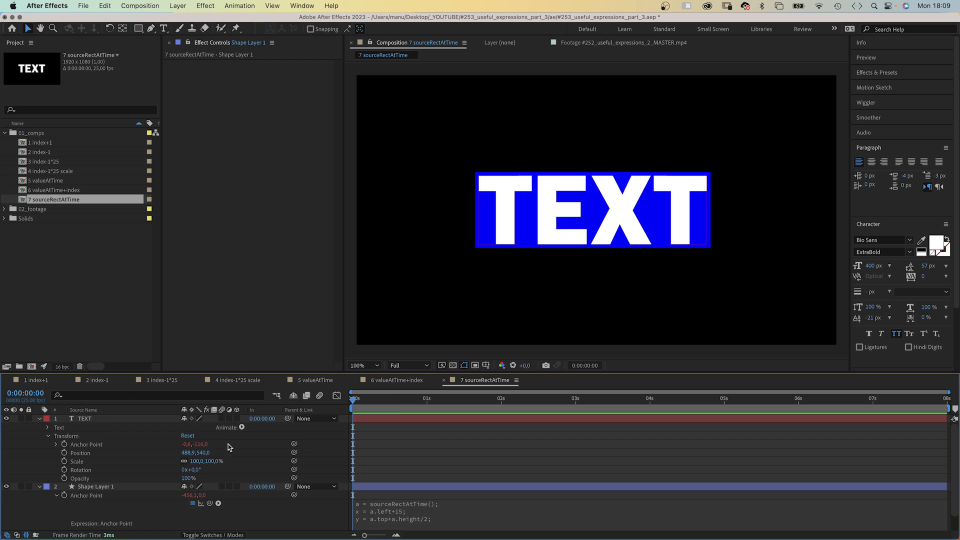
pyautogui.click(242, 427)
pyautogui.click(278, 365)
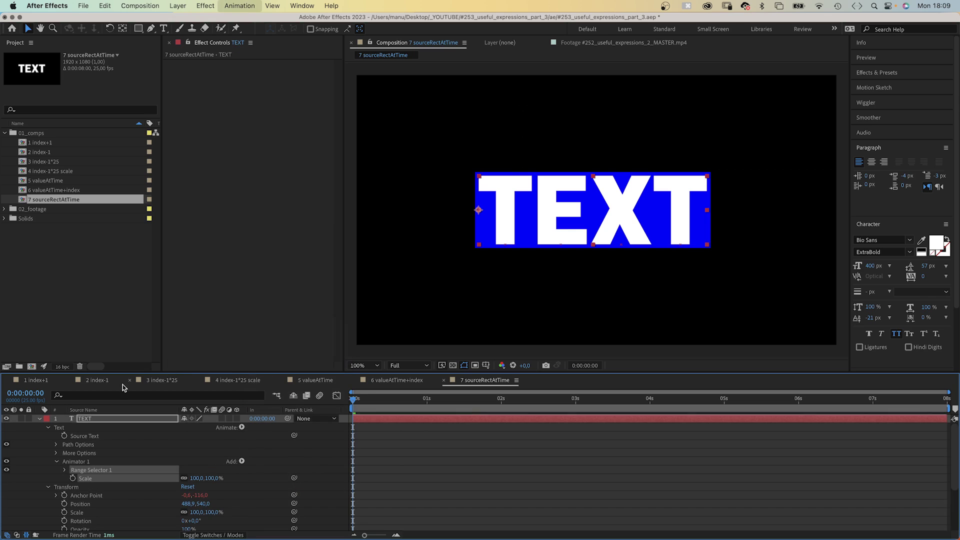
pyautogui.click(198, 479)
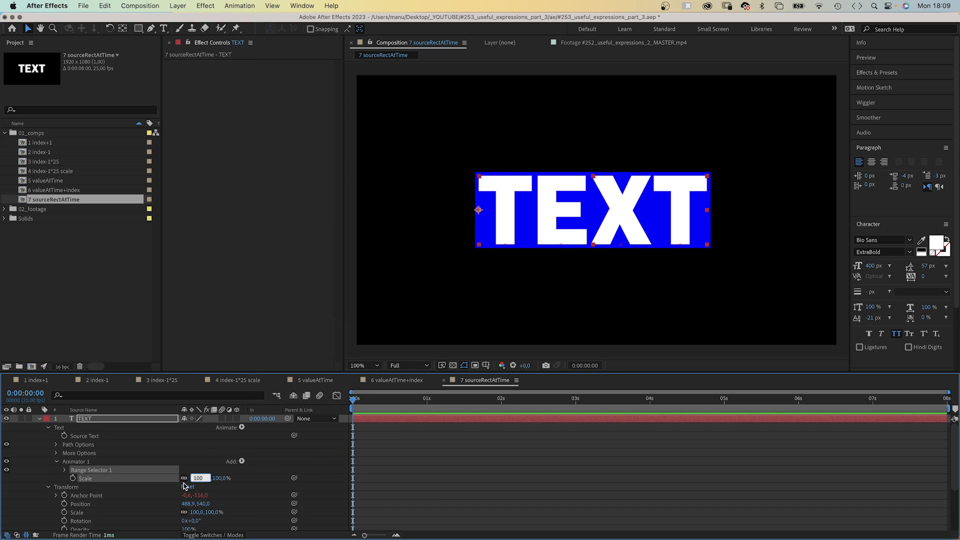
pyautogui.write('0')
pyautogui.press('Return')
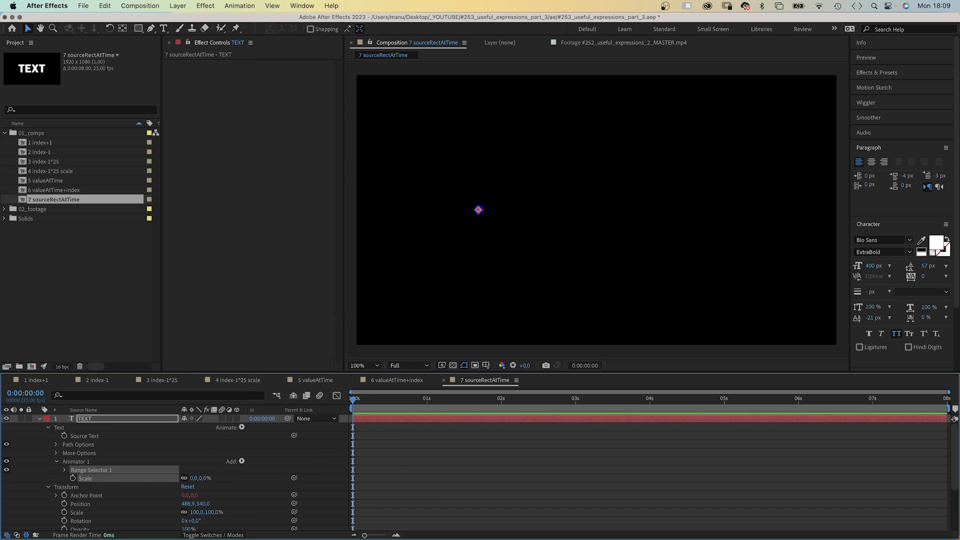
pyautogui.click(64, 471)
pyautogui.moveTo(184, 478); pyautogui.dragTo(218, 475)
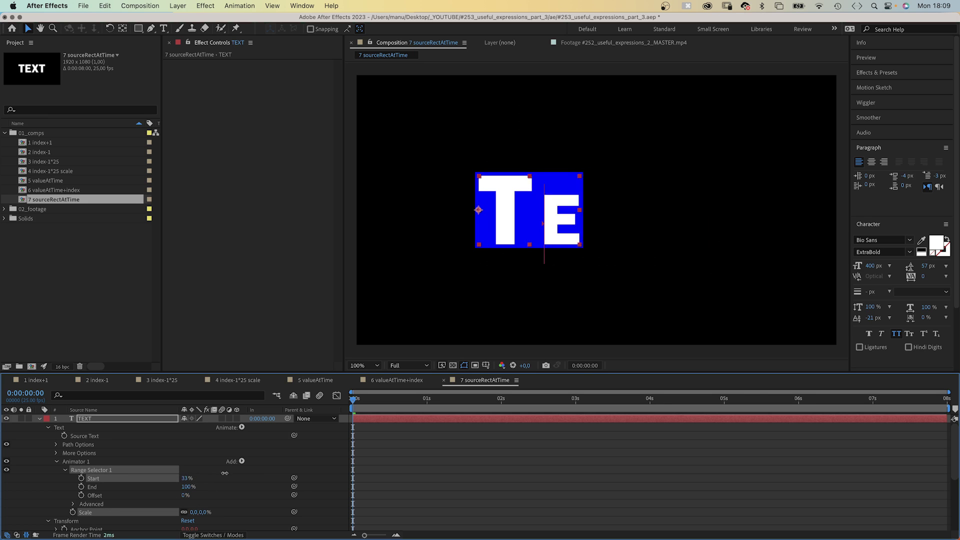